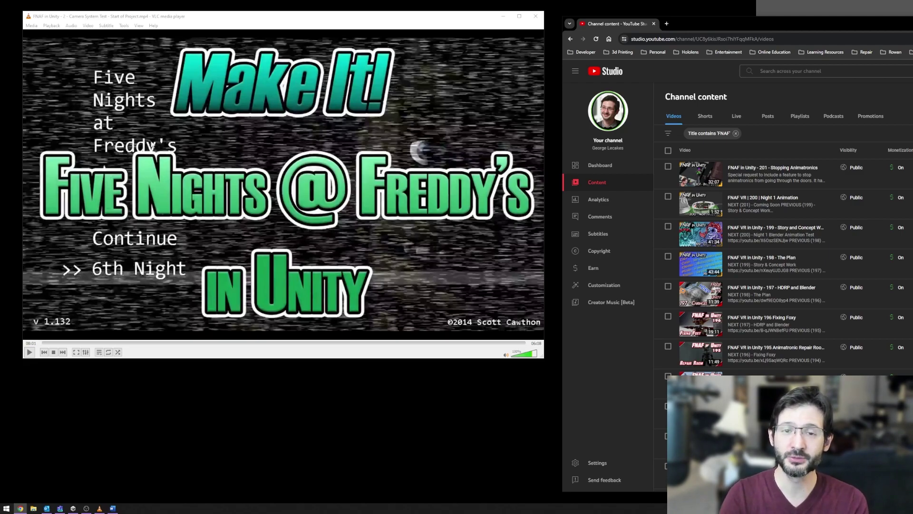
# - Nudge the video player window into place and bring YouTube Studio to the front
pyautogui.moveTo(203, 16); pyautogui.dragTo(199, 21)
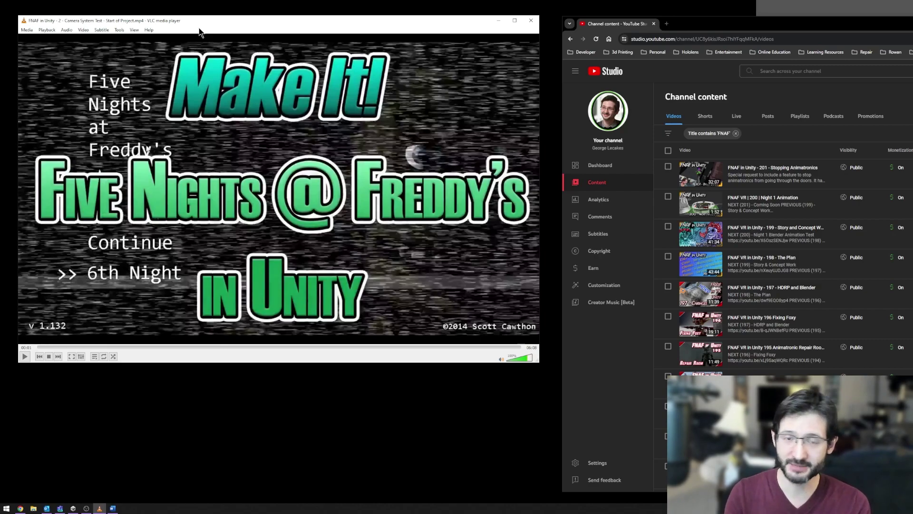
pyautogui.moveTo(226, 25)
pyautogui.mouseDown()
pyautogui.moveTo(227, 36)
pyautogui.moveTo(239, 19)
pyautogui.moveTo(229, 21)
pyautogui.mouseUp()
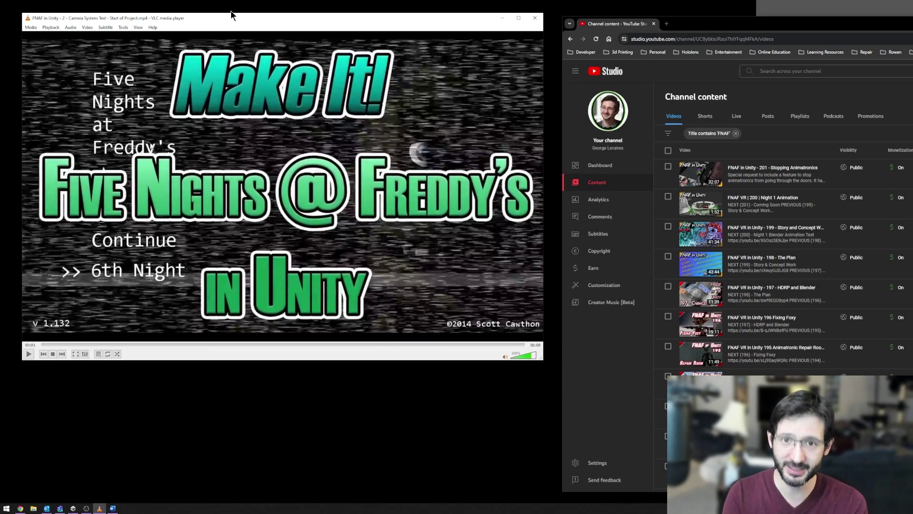
pyautogui.hotkey('alt', 'Tab')
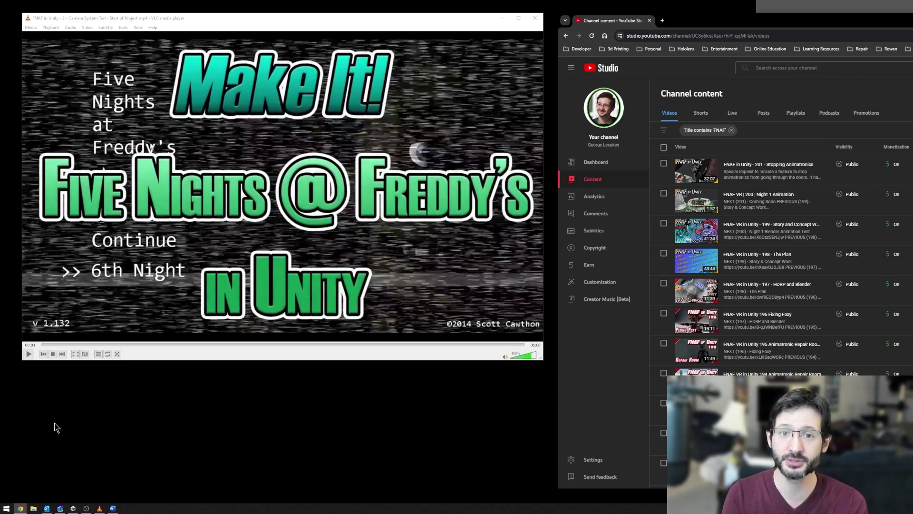
# - Open Unity Hub, check the installed editor versions, then return to the Projects list
pyautogui.click(73, 508)
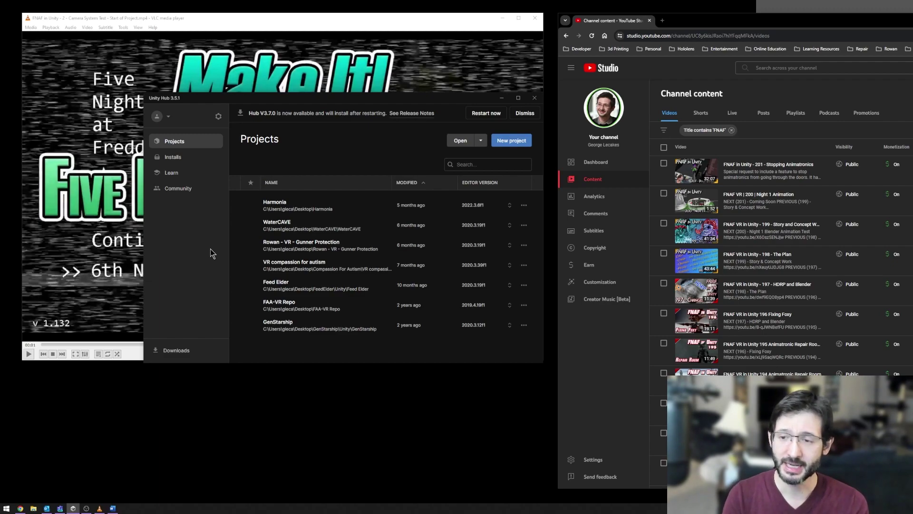
pyautogui.click(180, 157)
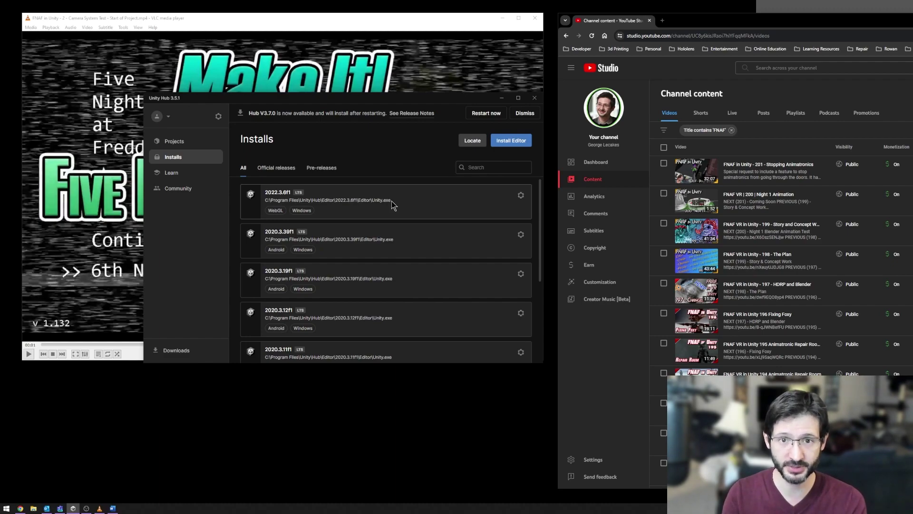
pyautogui.click(192, 142)
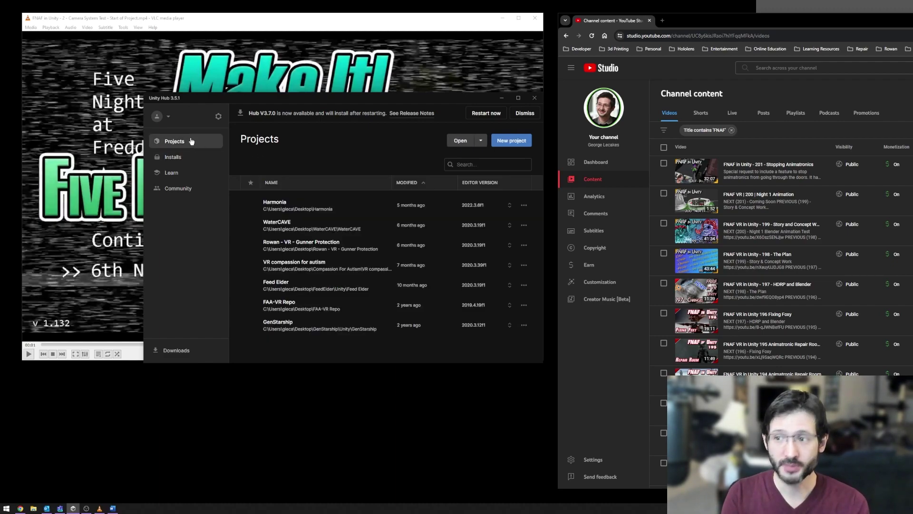
# - Start a new 3D Core project in Unity Hub and name it FNAF
pyautogui.click(511, 140)
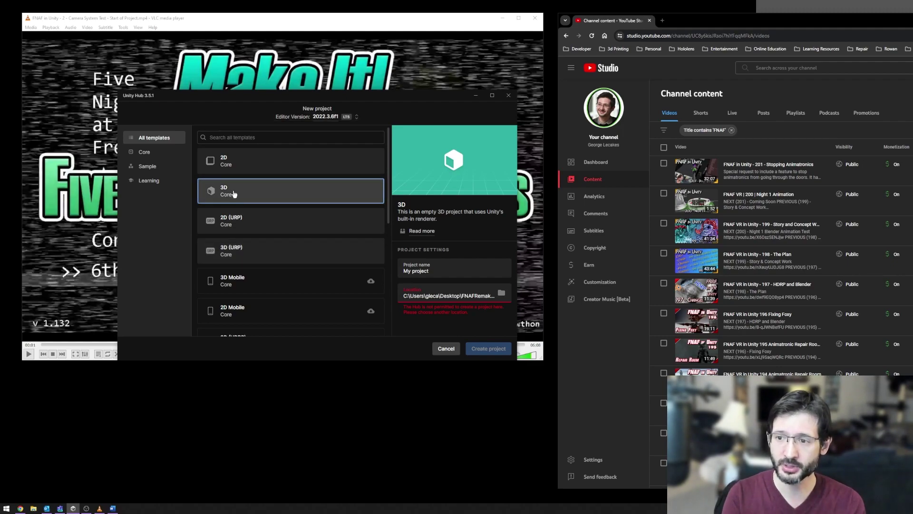
pyautogui.click(446, 273)
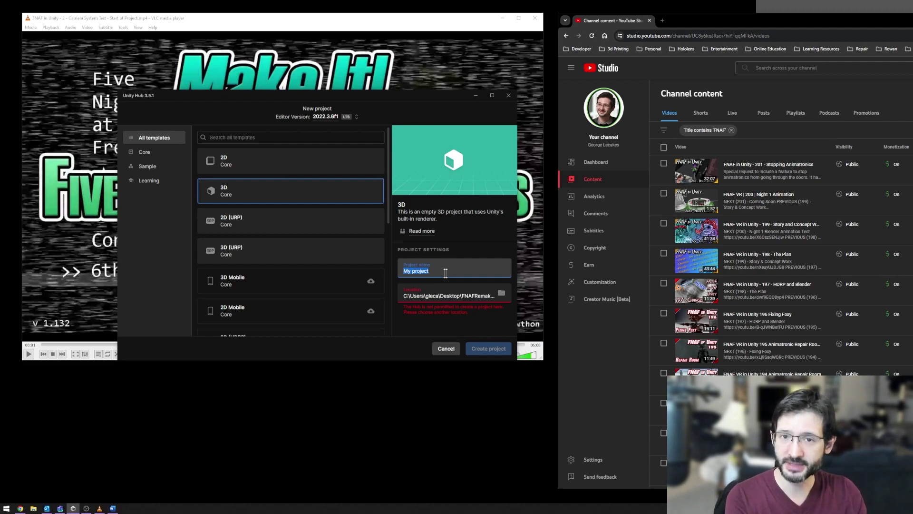
pyautogui.write('FN')
pyautogui.press('BackSpace')
pyautogui.press('BackSpace')
pyautogui.write('FNAF')
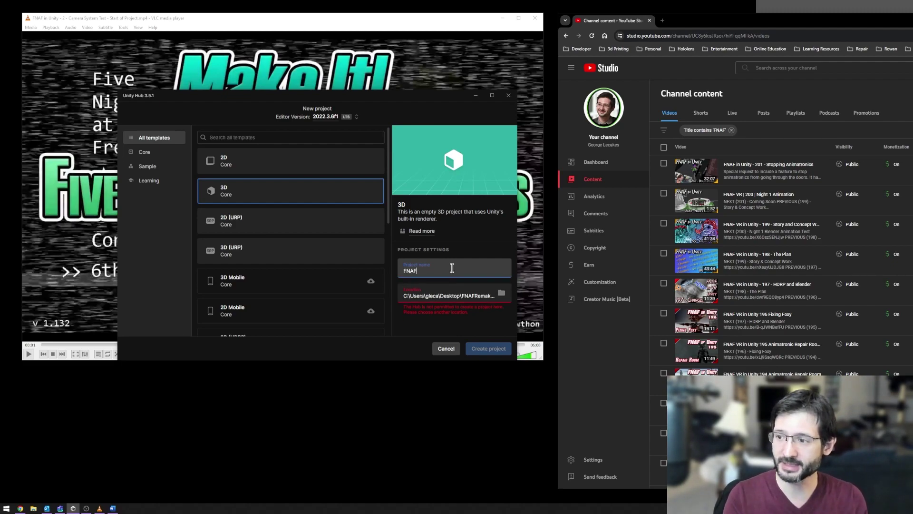
# - Browse the project location to the Desktop and create a folder named FNAF Remake
pyautogui.click(503, 296)
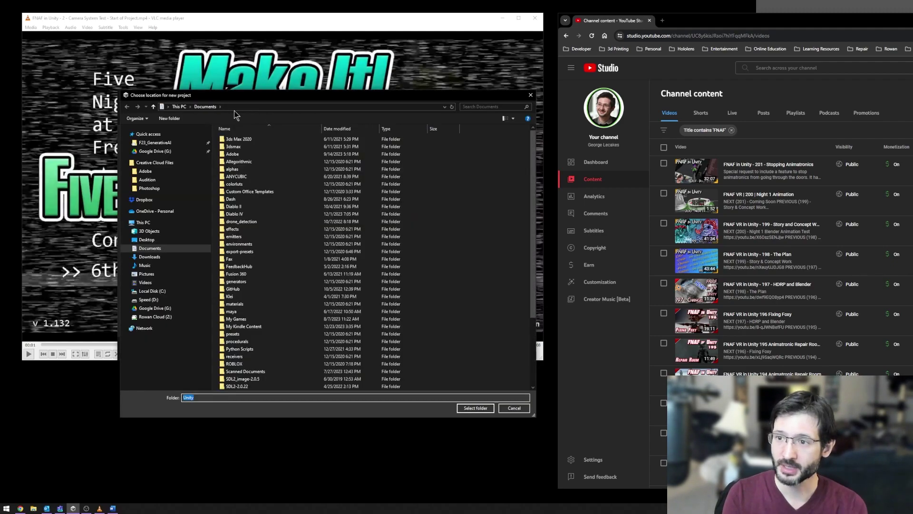
pyautogui.click(146, 240)
pyautogui.scroll(-2, 380, 241)
pyautogui.scroll(-5, 385, 240)
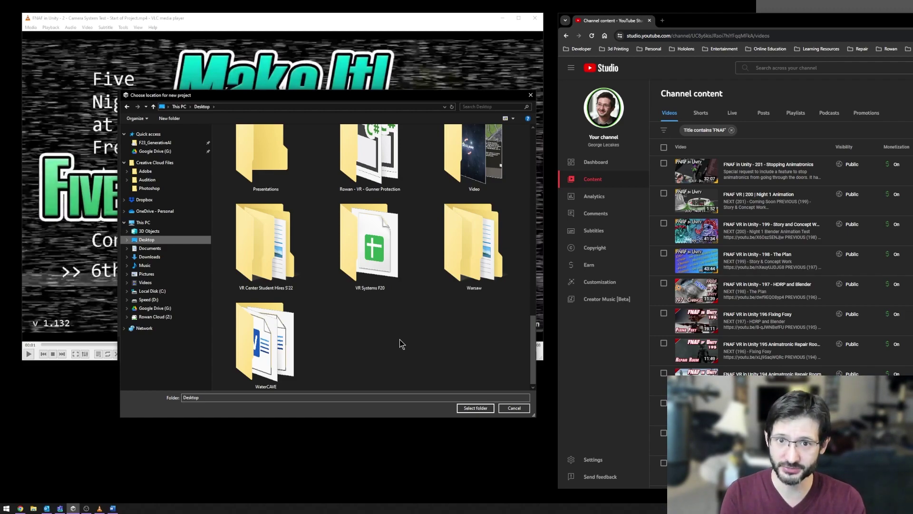
pyautogui.rightClick(376, 353)
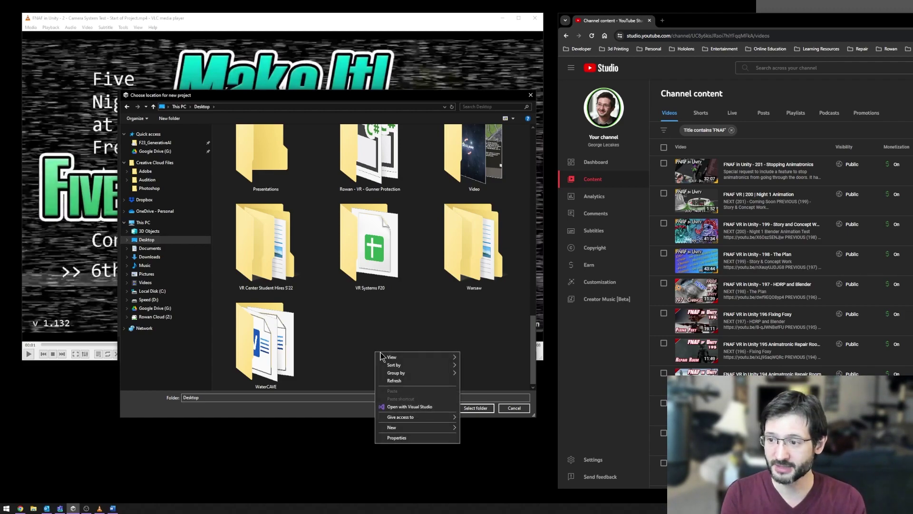
pyautogui.moveTo(398, 427)
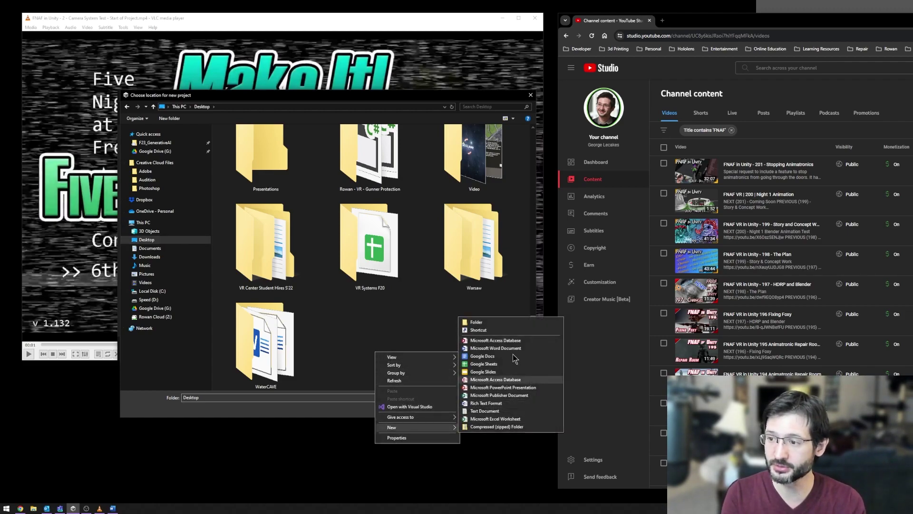
pyautogui.click(506, 321)
pyautogui.write('FNAF Remake')
pyautogui.press('Return')
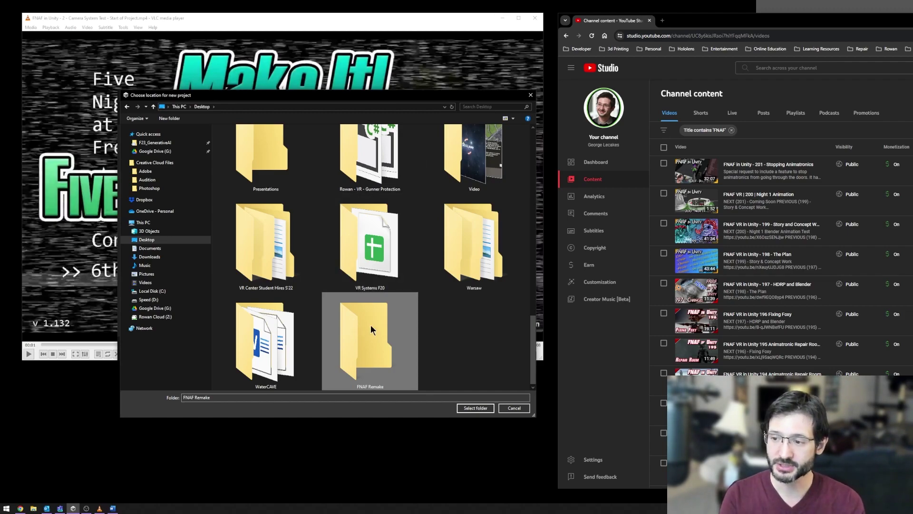
# - Make a Unity subfolder inside FNAF Remake and select it as the project location
pyautogui.doubleClick(366, 345)
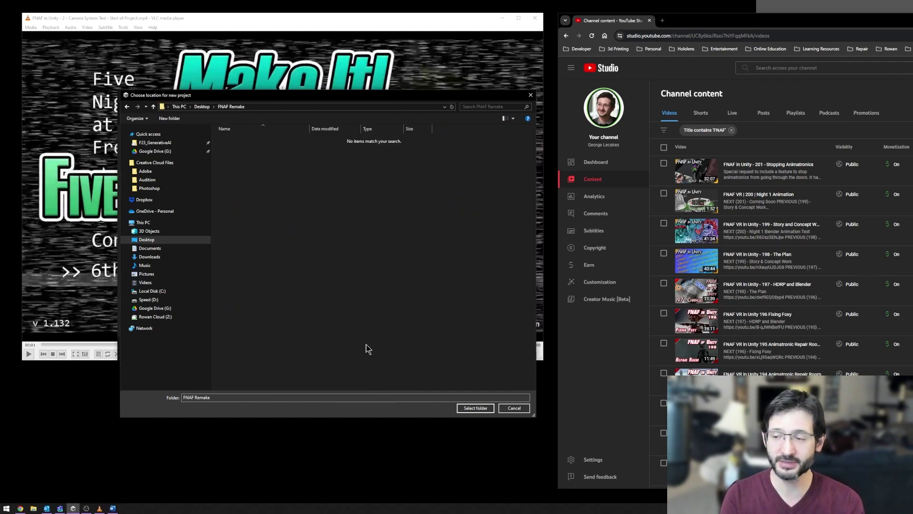
pyautogui.rightClick(261, 211)
pyautogui.moveTo(288, 292)
pyautogui.click(353, 292)
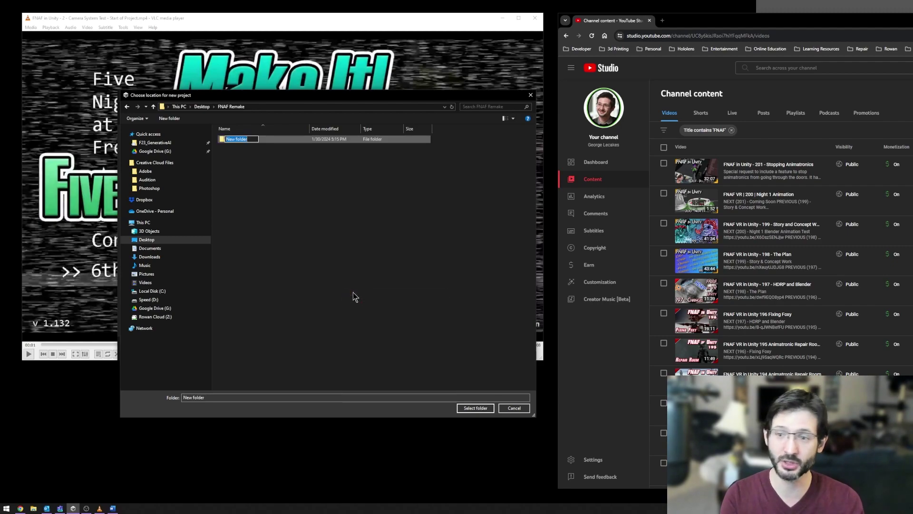
pyautogui.write('Unity')
pyautogui.press('Return')
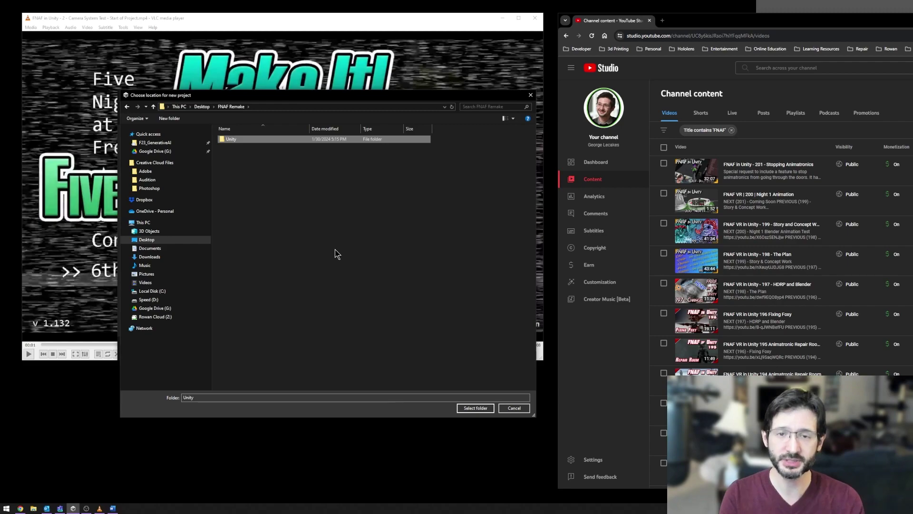
pyautogui.doubleClick(261, 138)
pyautogui.click(476, 408)
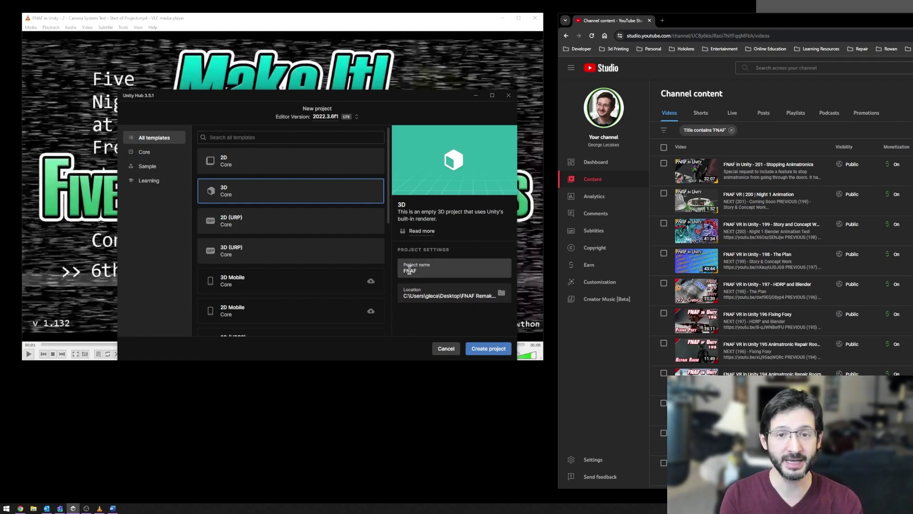
# - Create the FNAF project and continue past the administrator warning
pyautogui.click(483, 351)
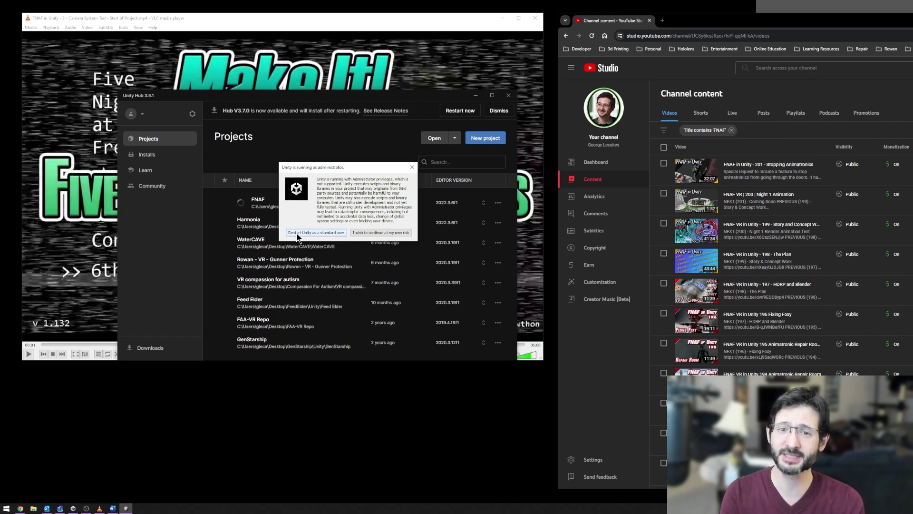
pyautogui.click(364, 234)
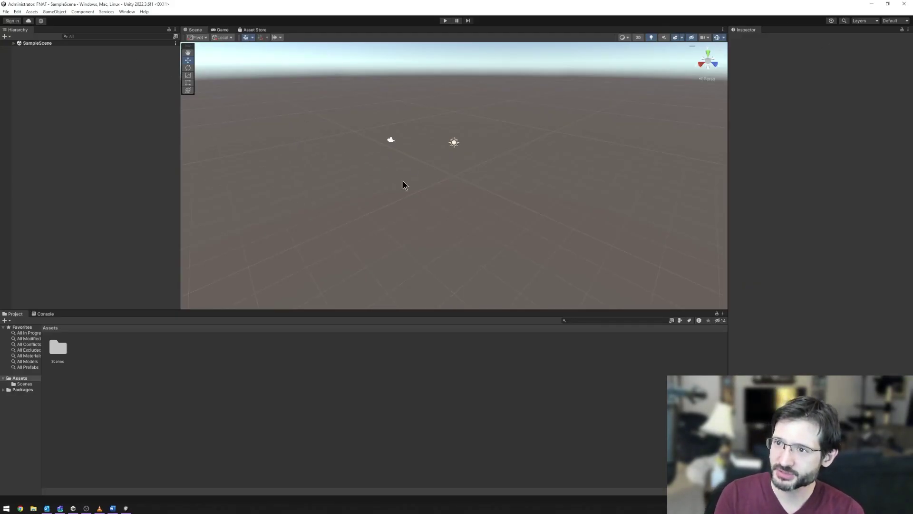
# - Show the Game view, briefly review the FNAF reference footage, then return to Unity
pyautogui.click(222, 30)
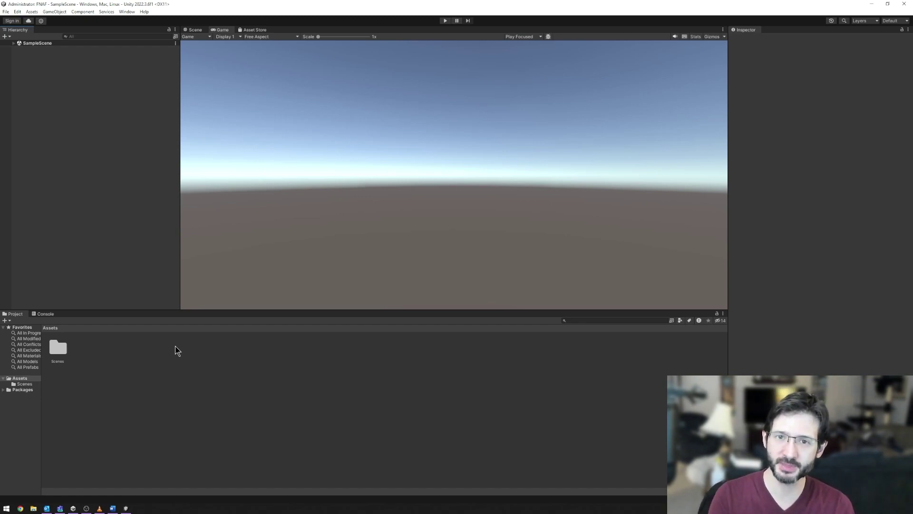
pyautogui.hotkey('alt', 'Tab')
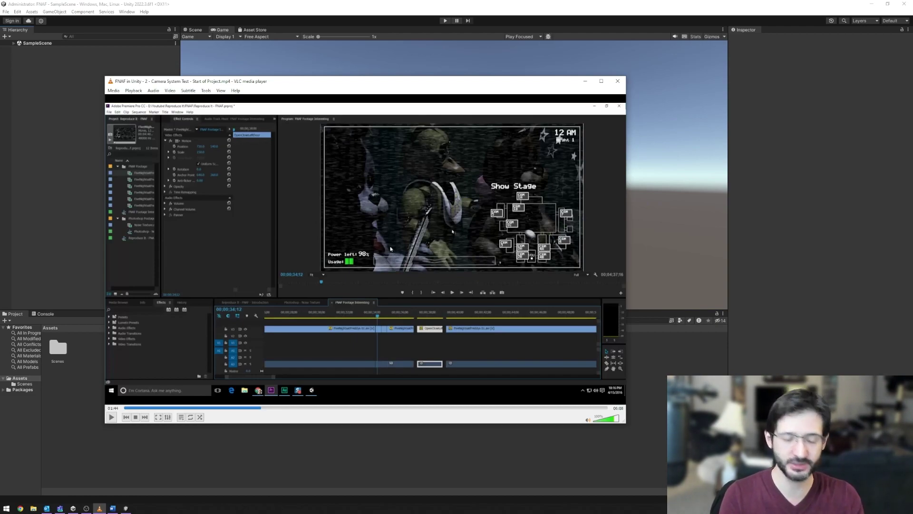
pyautogui.click(418, 67)
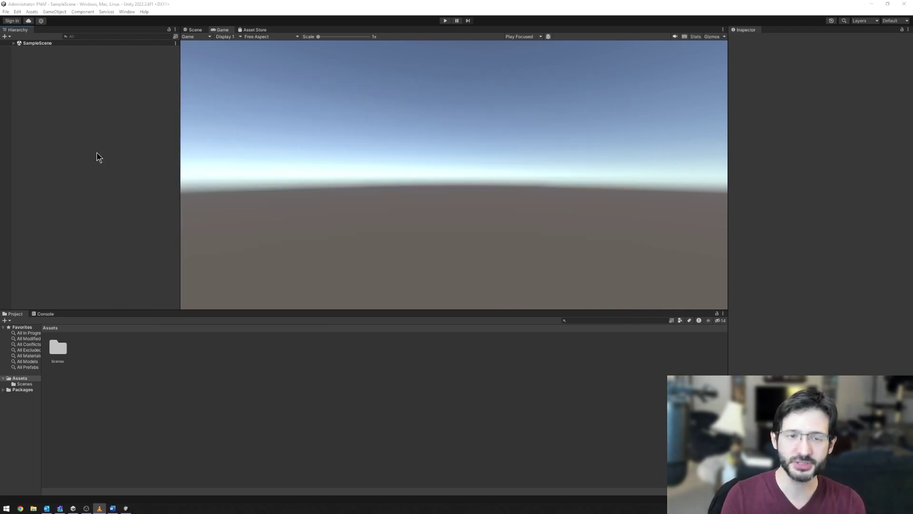
# - Dock Hierarchy beside the Game view, Console under the Inspector, and Project under Hierarchy
pyautogui.click(22, 318)
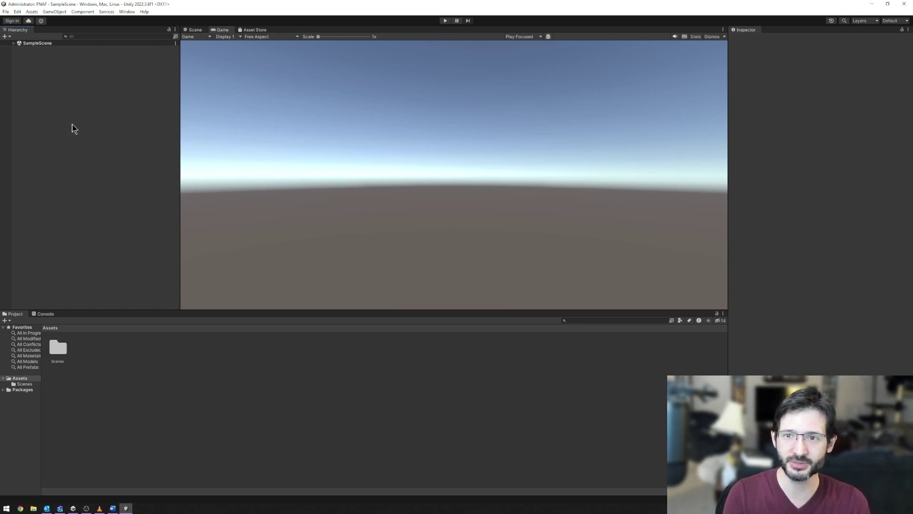
pyautogui.moveTo(22, 32); pyautogui.dragTo(687, 81)
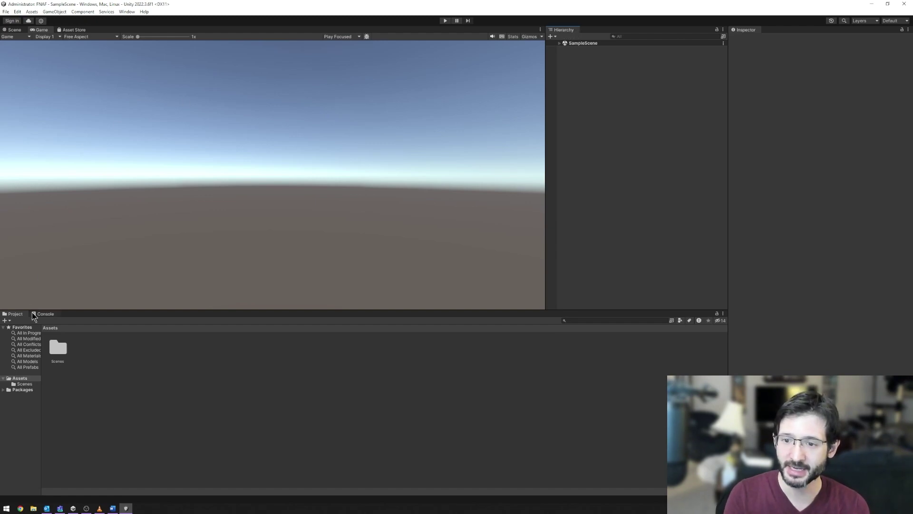
pyautogui.moveTo(44, 313); pyautogui.dragTo(818, 361)
pyautogui.moveTo(14, 313); pyautogui.dragTo(618, 285)
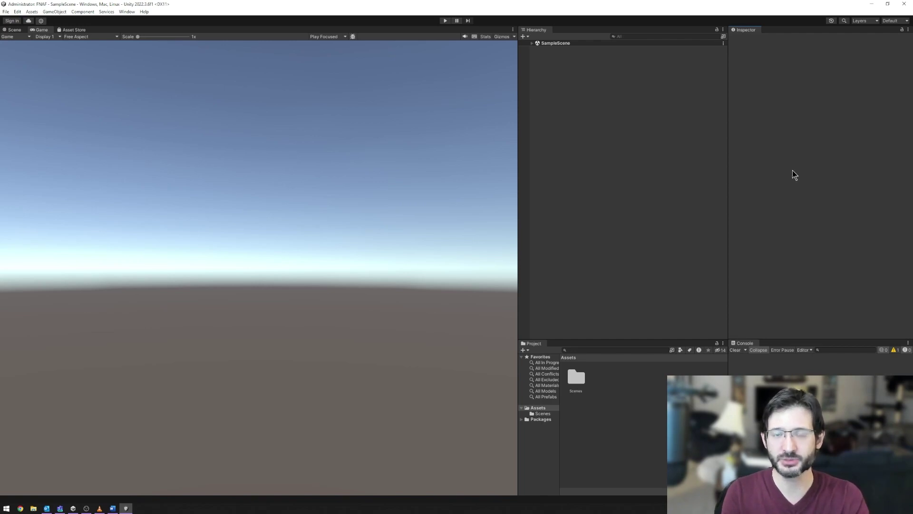
# - Create a Scripts folder in Assets and open it
pyautogui.click(576, 380)
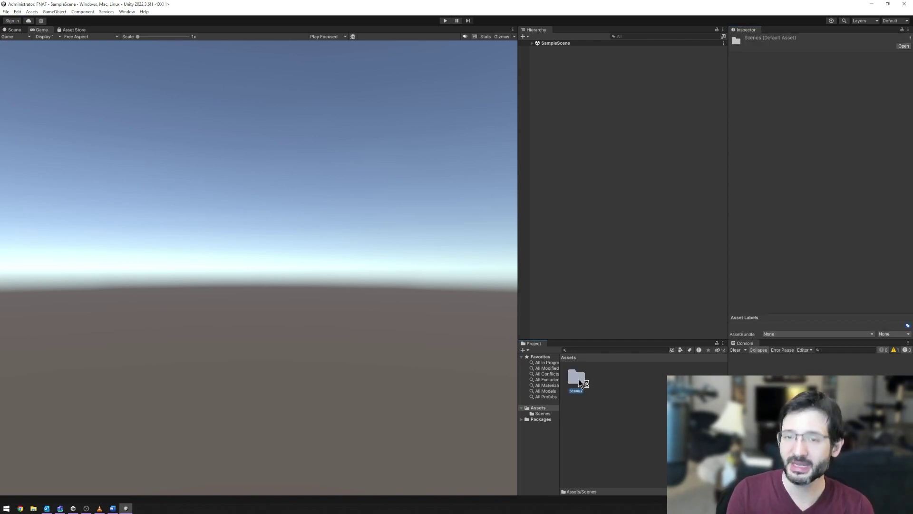
pyautogui.click(610, 385)
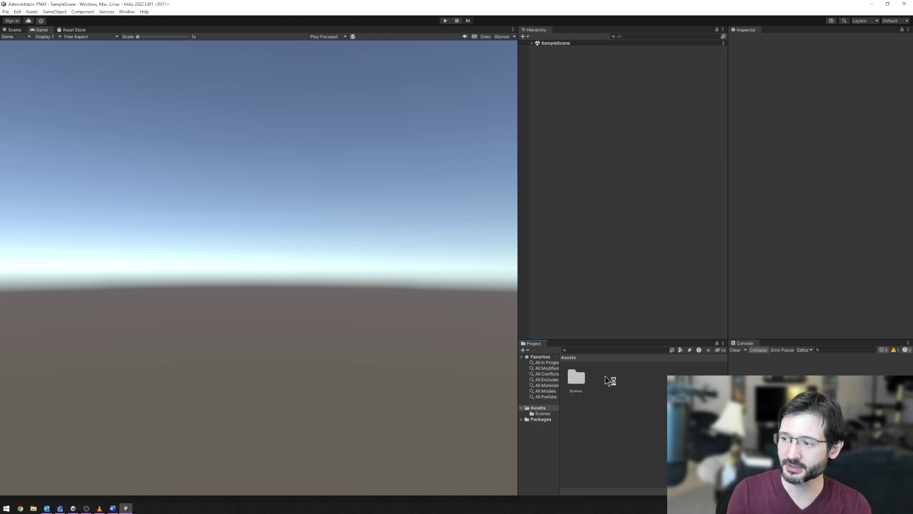
pyautogui.rightClick(607, 379)
pyautogui.moveTo(659, 187)
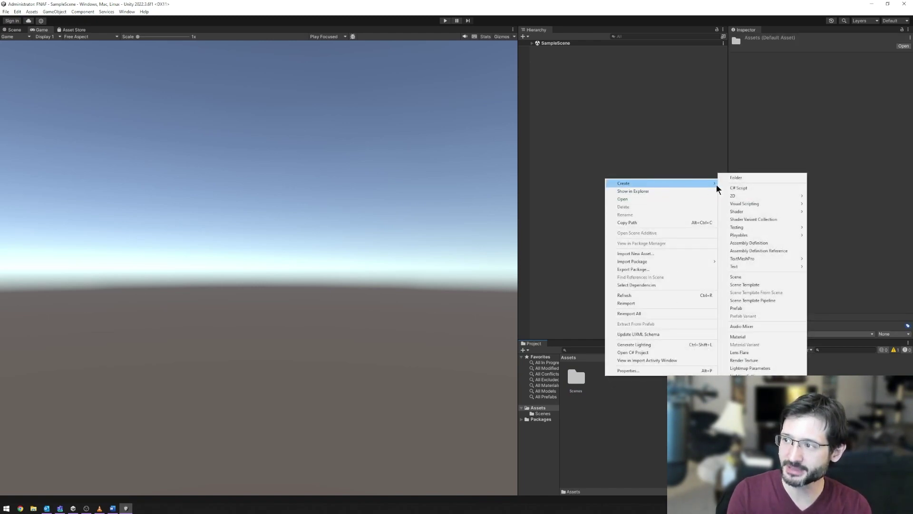
pyautogui.click(742, 177)
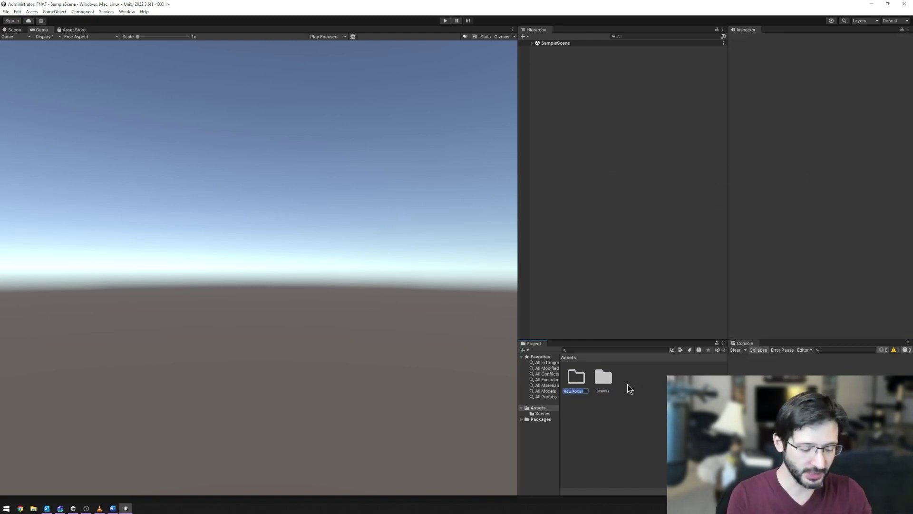
pyautogui.write('Scripts')
pyautogui.press('Return')
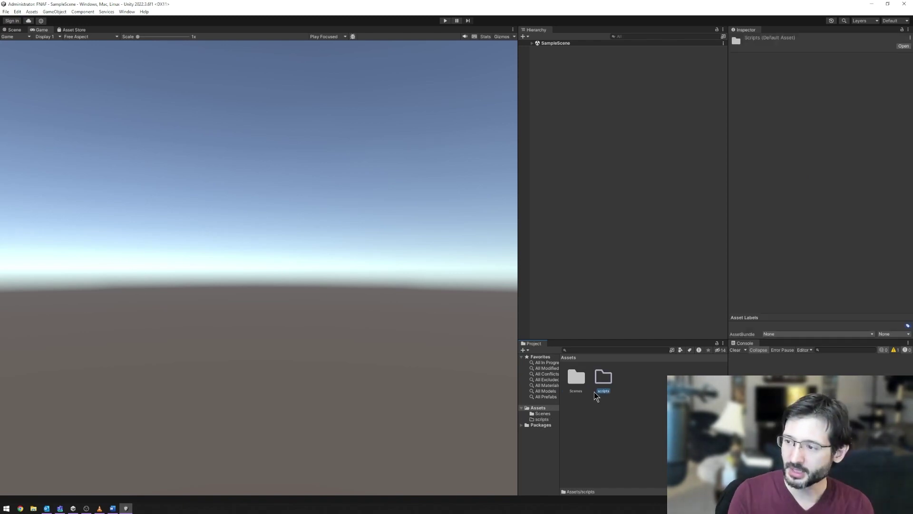
pyautogui.doubleClick(601, 375)
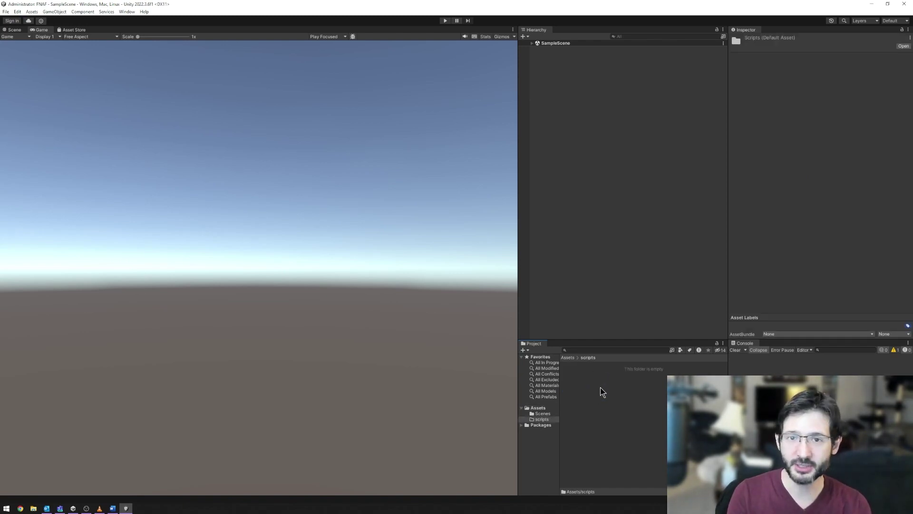
# - Add a new C# script named CameraManager in the Scripts folder
pyautogui.rightClick(597, 387)
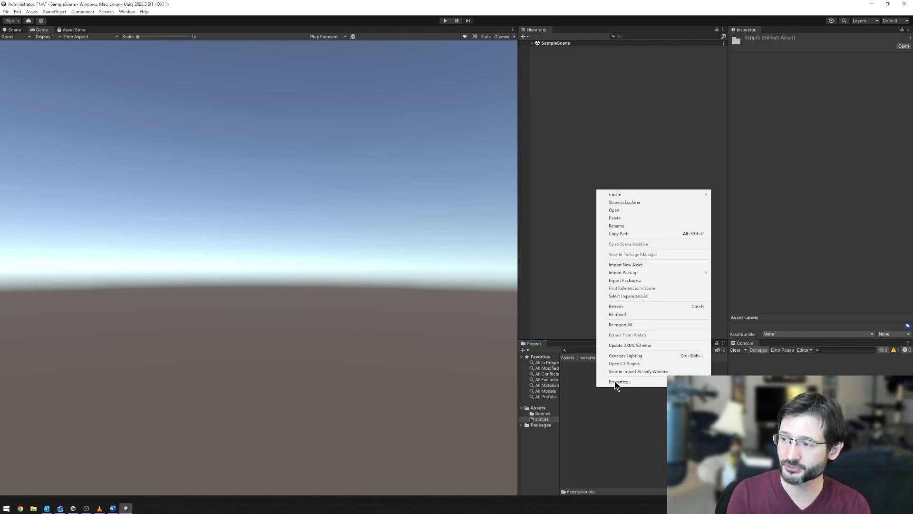
pyautogui.moveTo(649, 197)
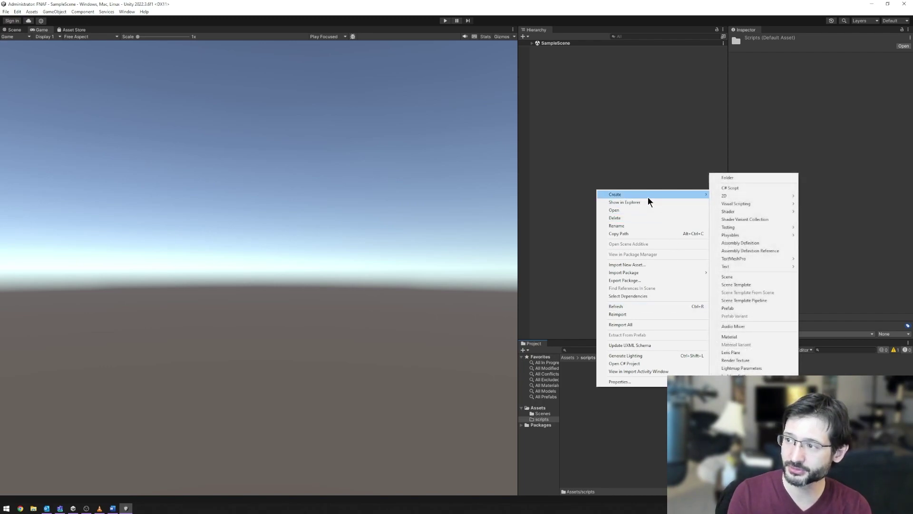
pyautogui.click(732, 188)
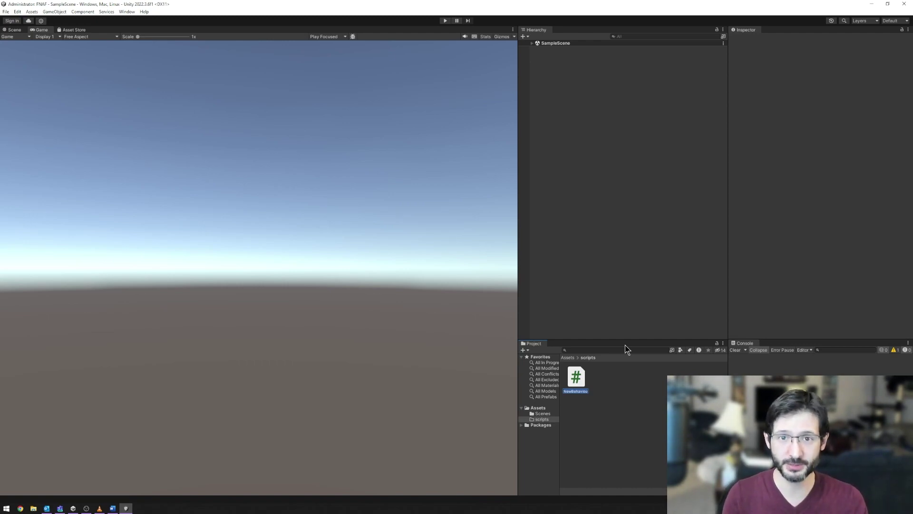
pyautogui.write('Came')
pyautogui.write('raManager')
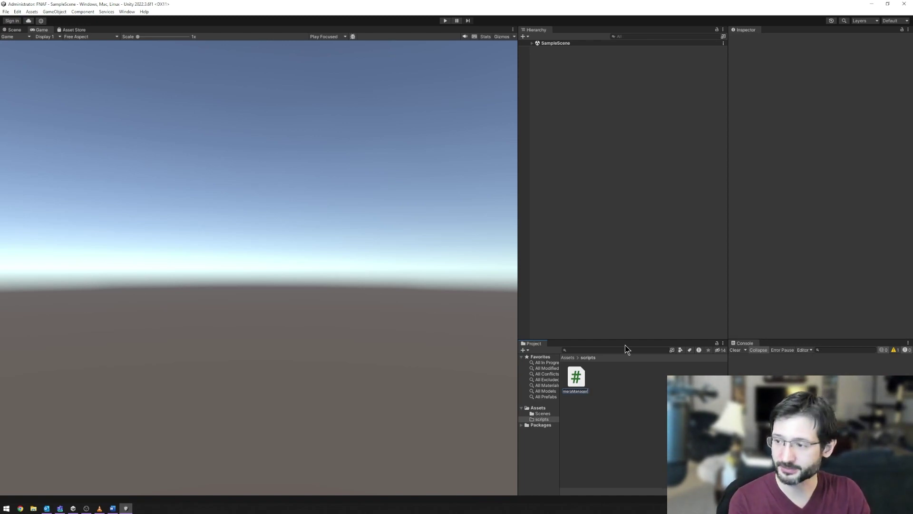
pyautogui.press('Return')
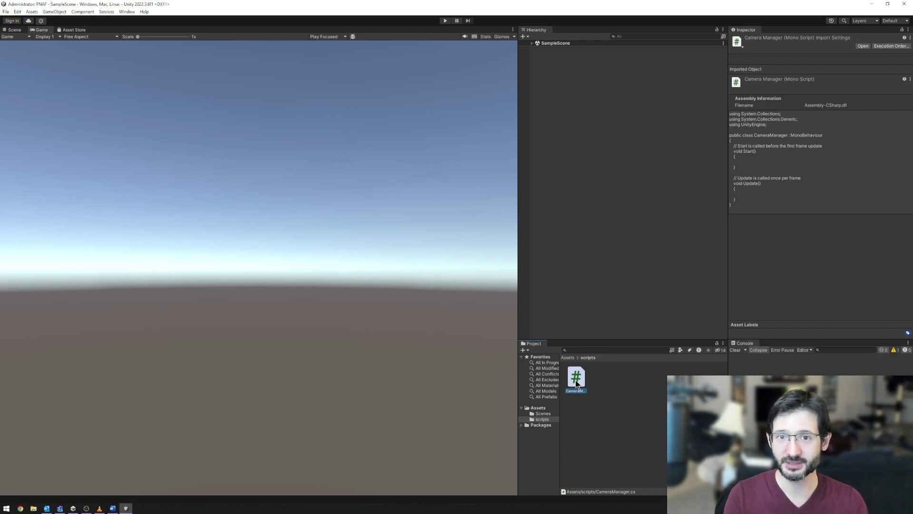
# - Open CameraManager in Visual Studio, start a class rename, then dismiss the prompt
pyautogui.doubleClick(576, 381)
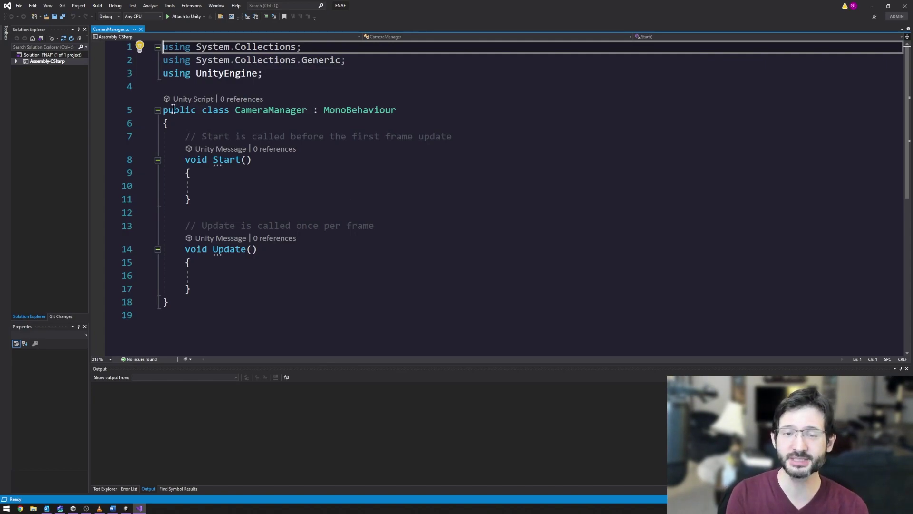
pyautogui.click(251, 110)
pyautogui.hotkey('ctrl', 'r')
pyautogui.hotkey('ctrl', 'r')
pyautogui.click(327, 199)
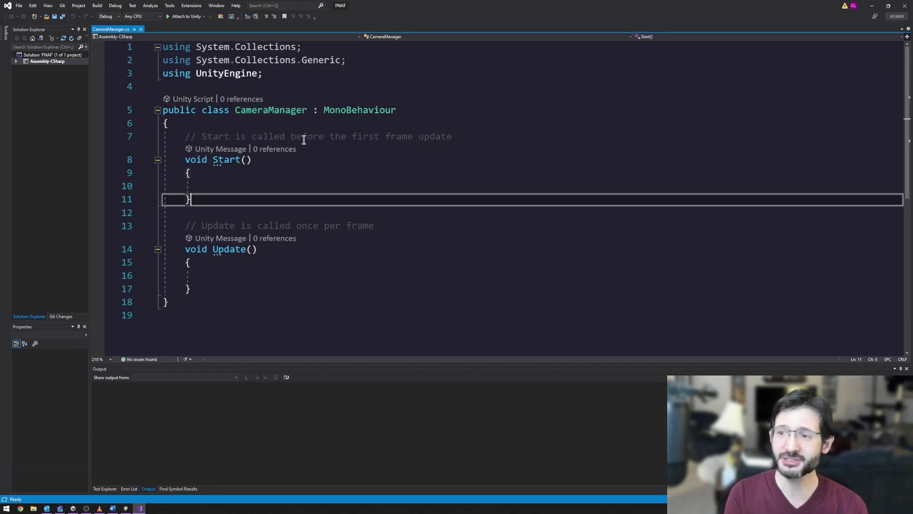
# - Create a second C# script keeping the name NewBehaviourScript and open it in Visual Studio
pyautogui.click(124, 508)
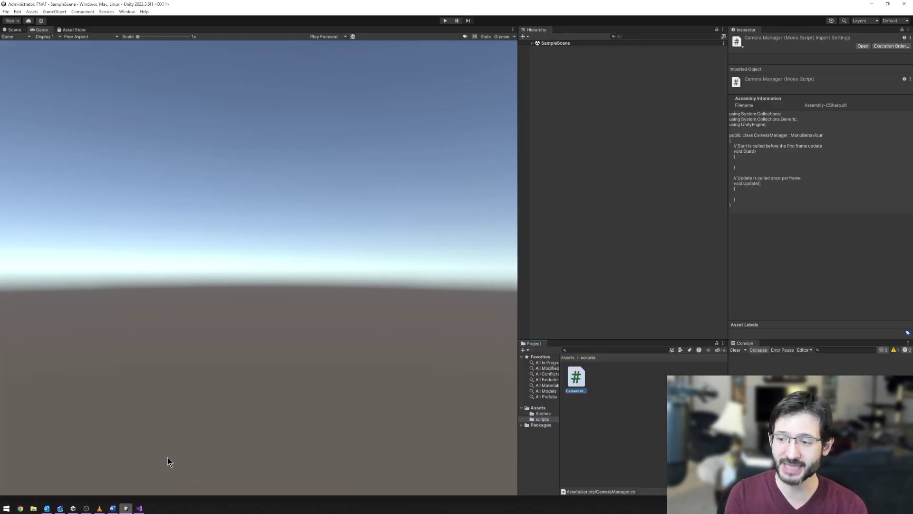
pyautogui.click(618, 390)
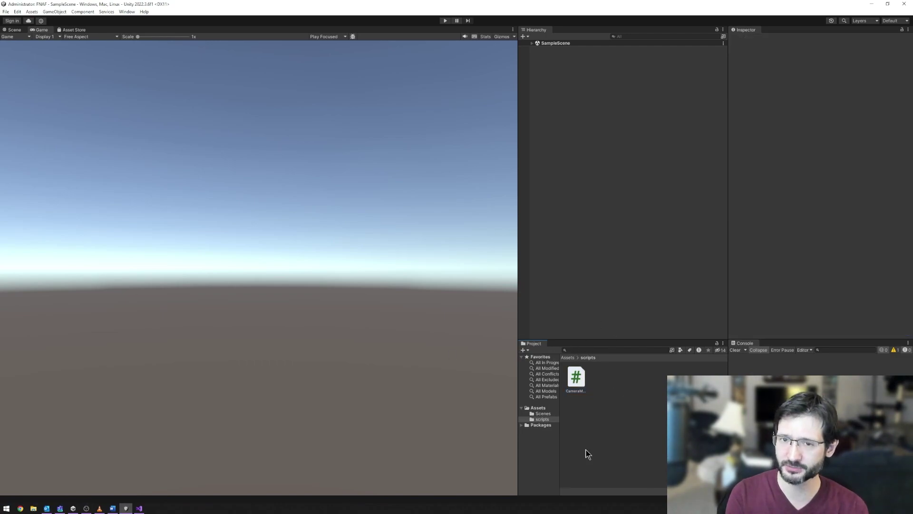
pyautogui.rightClick(630, 385)
pyautogui.moveTo(668, 191)
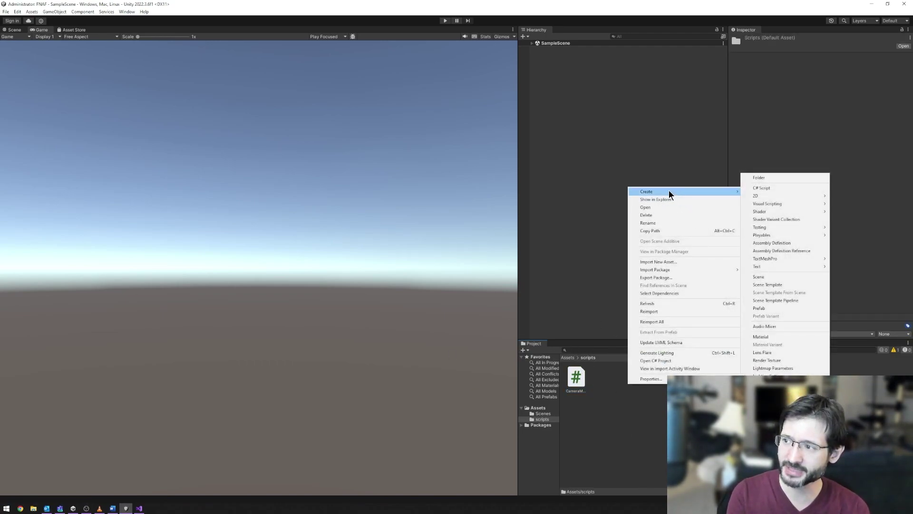
pyautogui.click(755, 190)
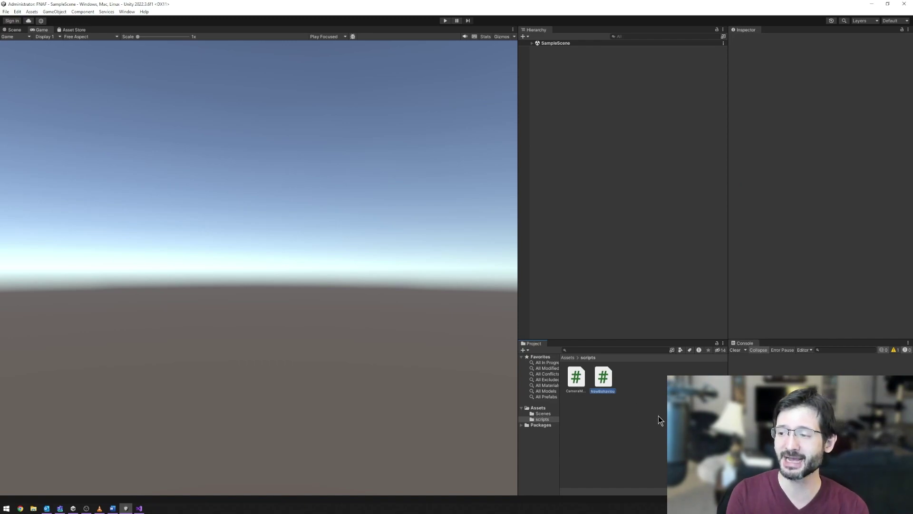
pyautogui.press('Return')
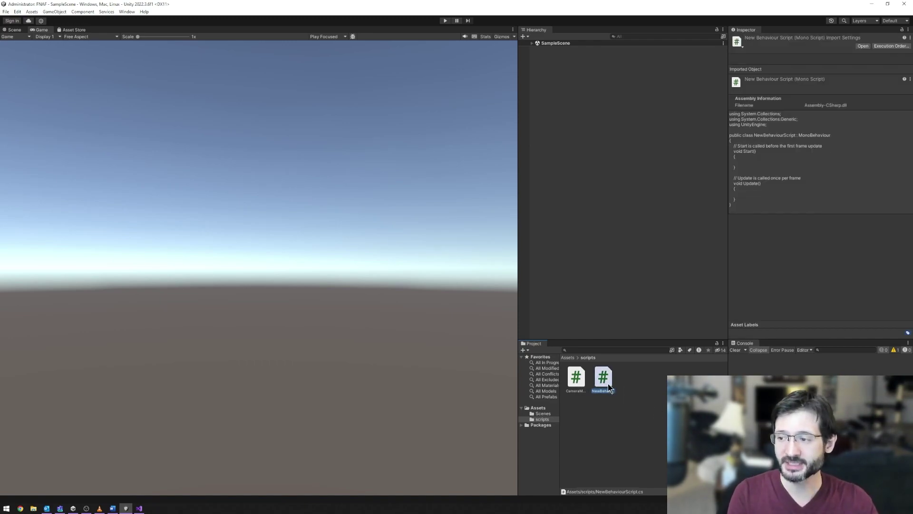
pyautogui.doubleClick(603, 379)
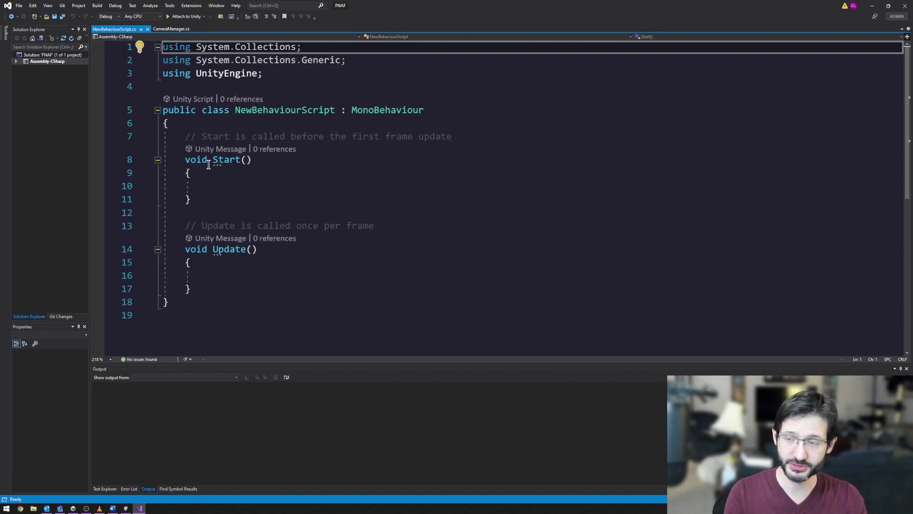
pyautogui.doubleClick(259, 113)
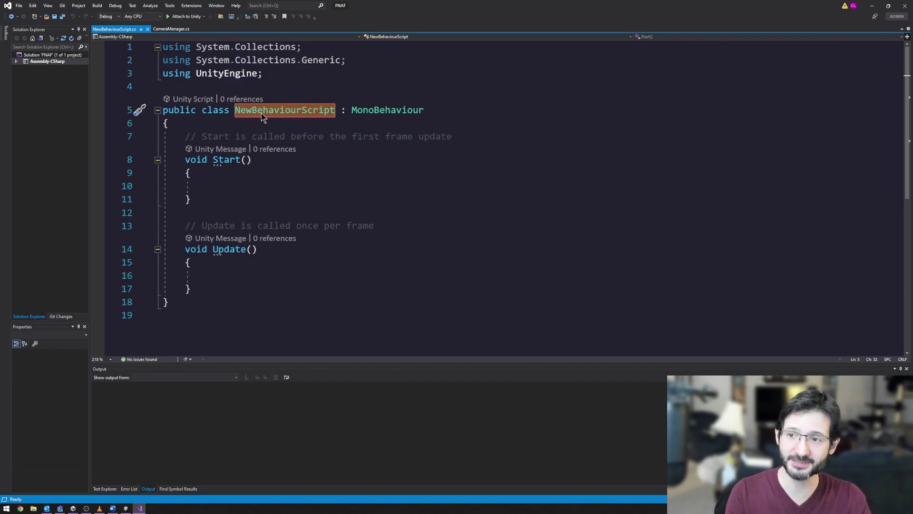
# - Rename the script file and its class to Cam2Manager, then save it
pyautogui.click(127, 508)
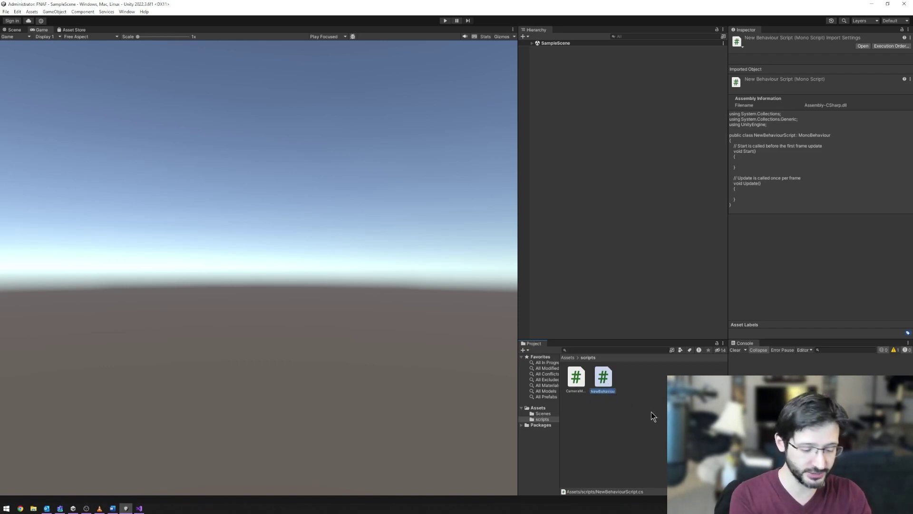
pyautogui.write('Cam2Manager')
pyautogui.press('Return')
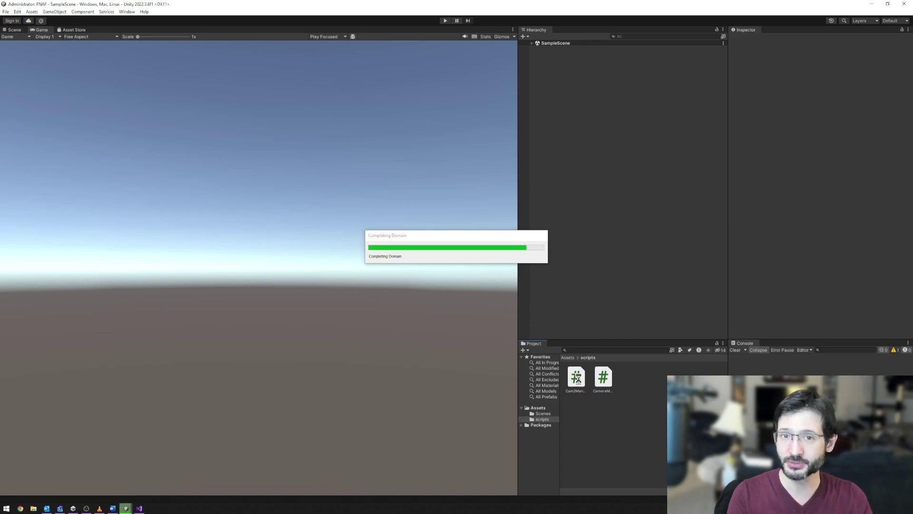
pyautogui.doubleClick(576, 377)
pyautogui.doubleClick(267, 110)
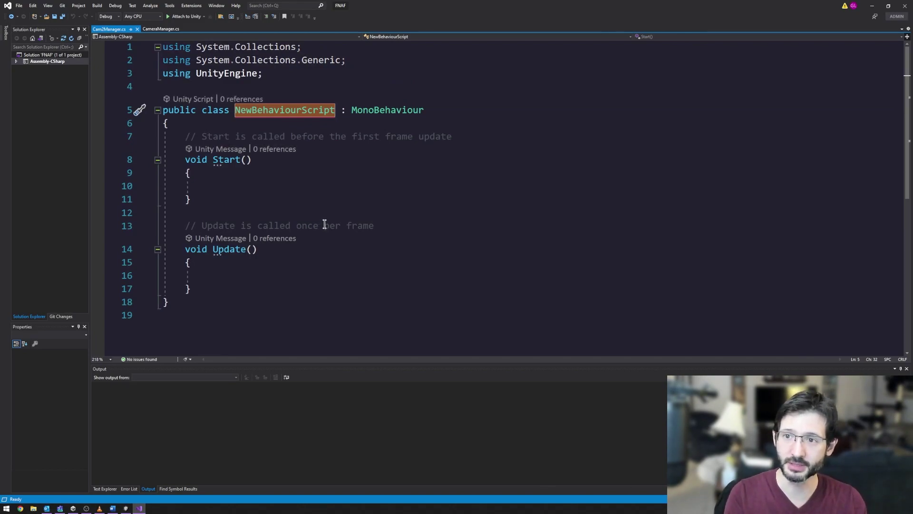
pyautogui.write('Cam2Mana')
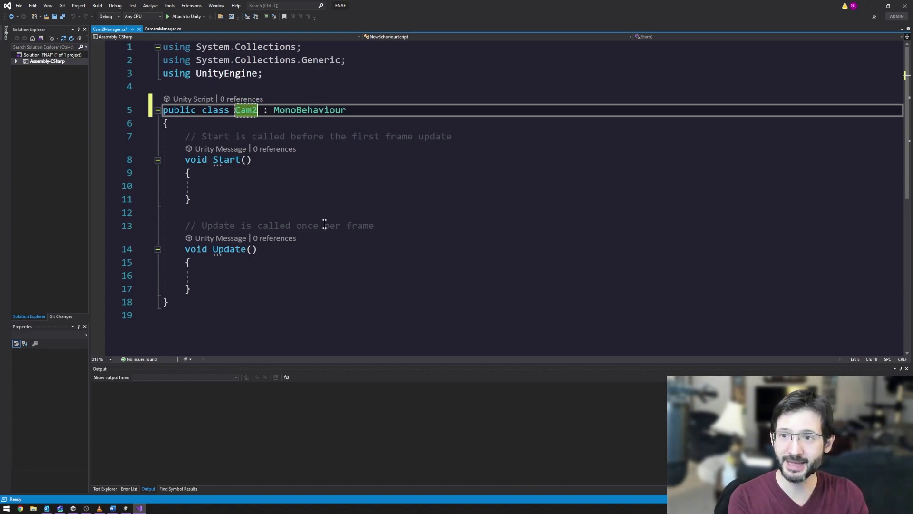
pyautogui.write('ger')
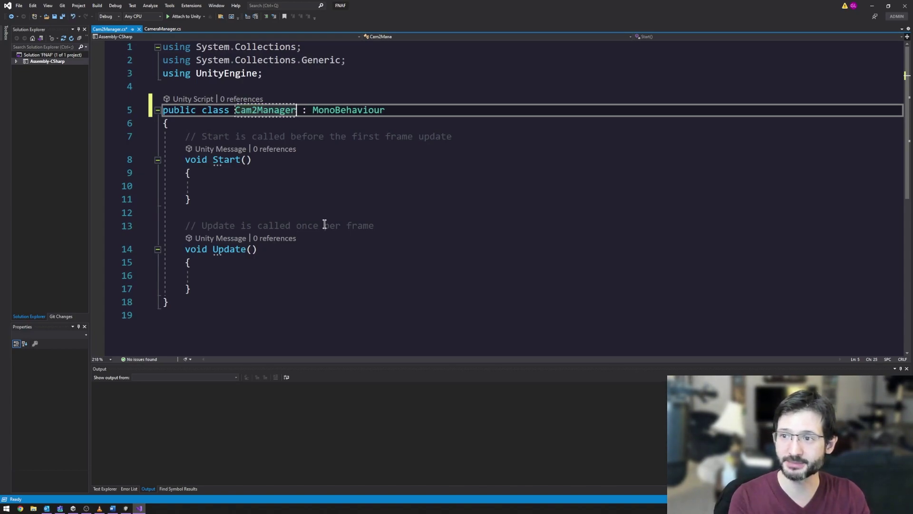
pyautogui.click(325, 225)
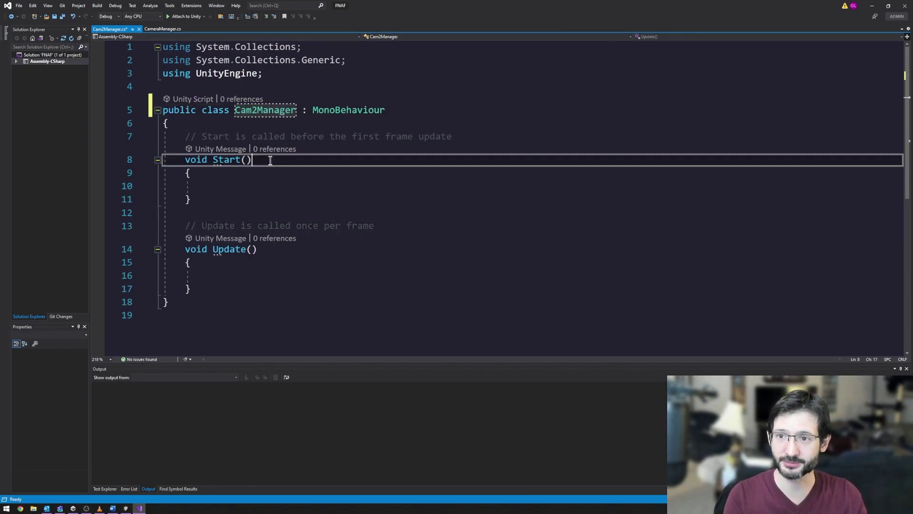
pyautogui.hotkey('ctrl', 's')
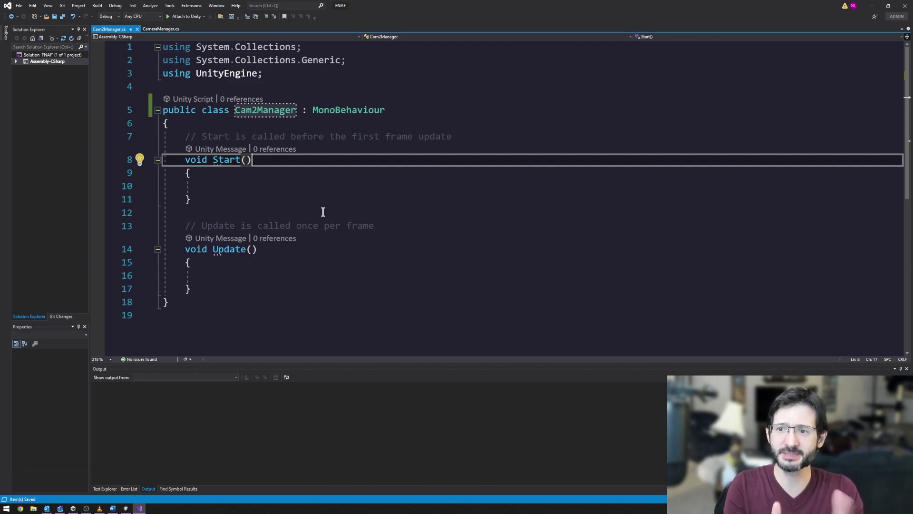
# - Close Cam2Manager.cs and delete the Cam2Manager script from Assets/scripts, keeping CameraManager
pyautogui.click(138, 30)
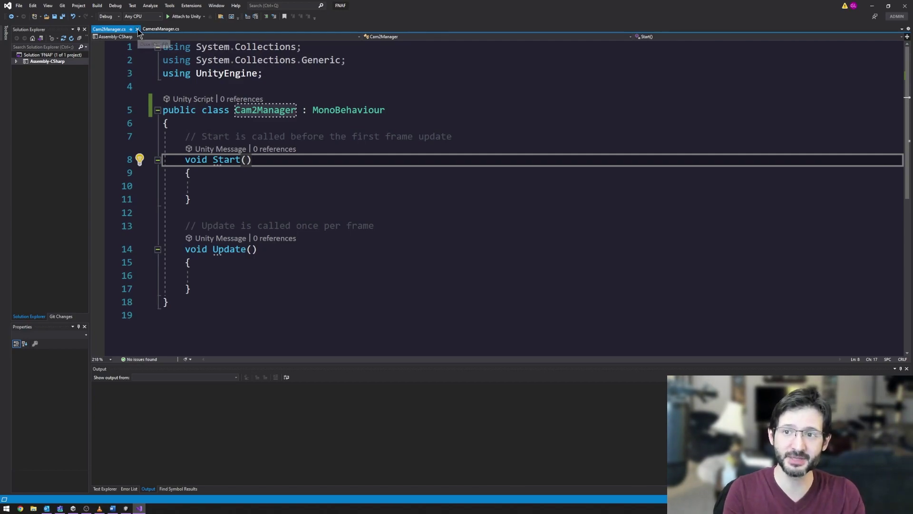
pyautogui.click(125, 508)
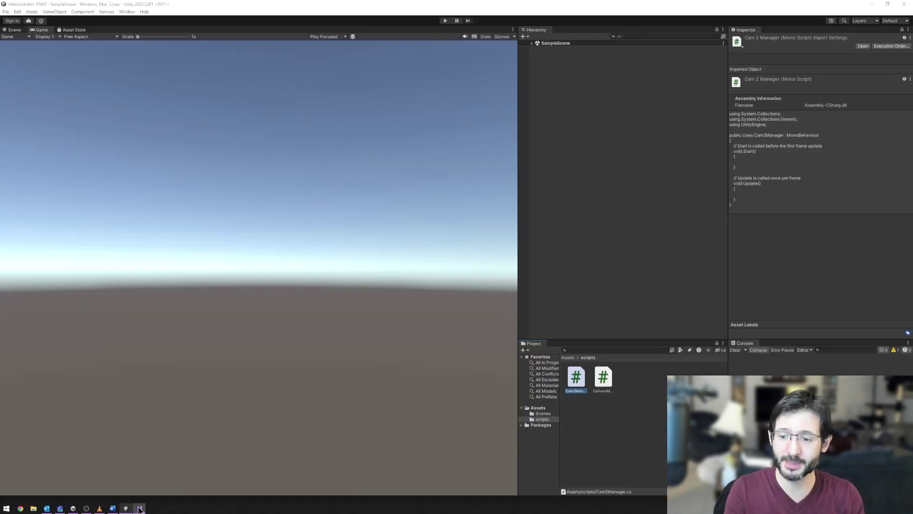
pyautogui.rightClick(588, 403)
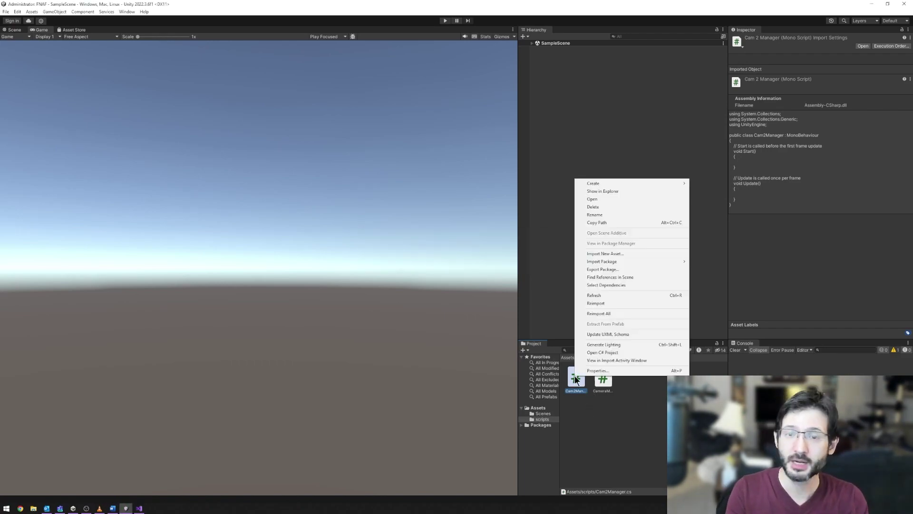
pyautogui.click(598, 207)
pyautogui.click(475, 270)
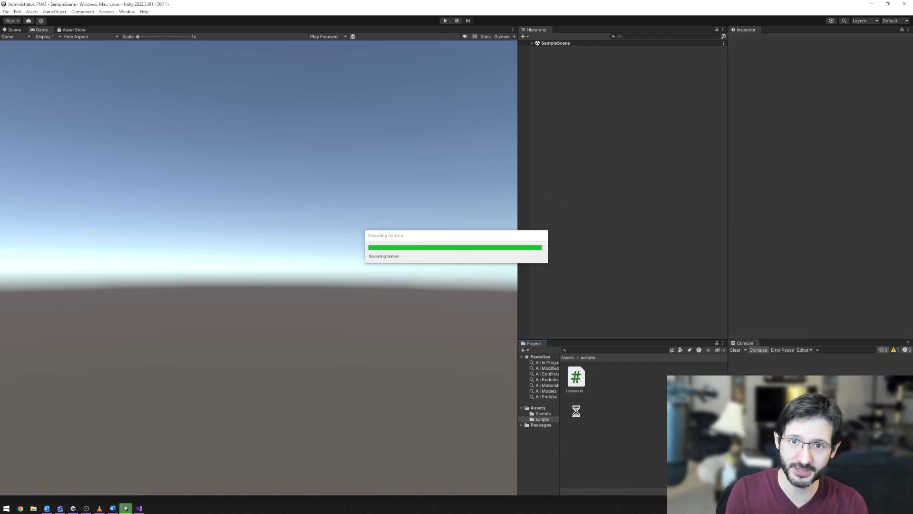
pyautogui.click(576, 378)
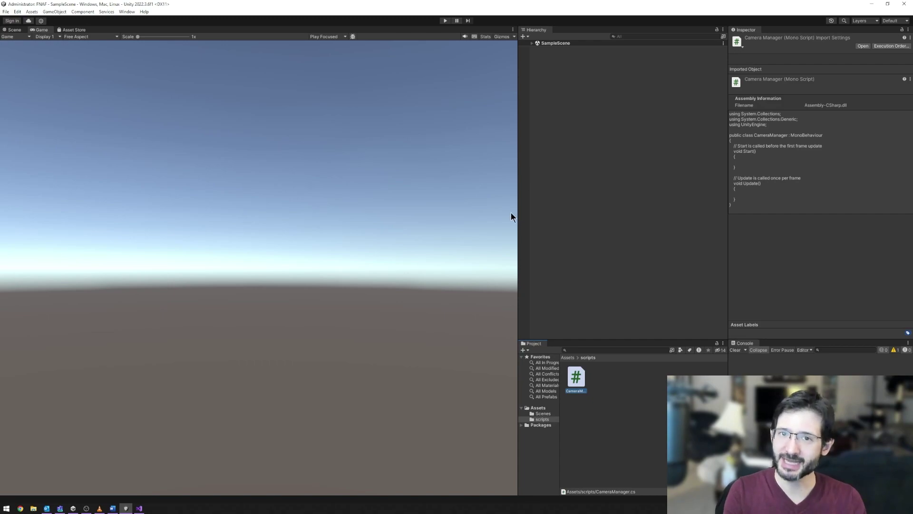
# - Expand SampleScene in the Hierarchy and inspect the Directional Light
pyautogui.click(552, 143)
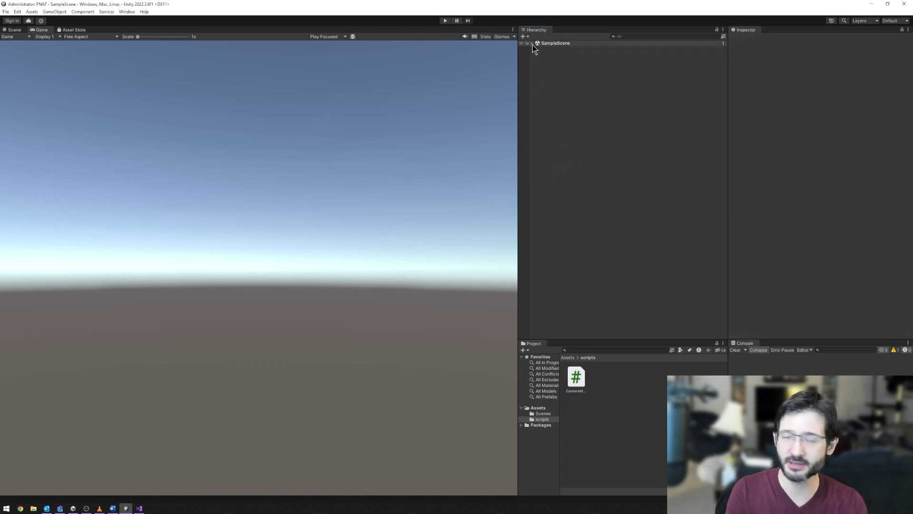
pyautogui.click(532, 44)
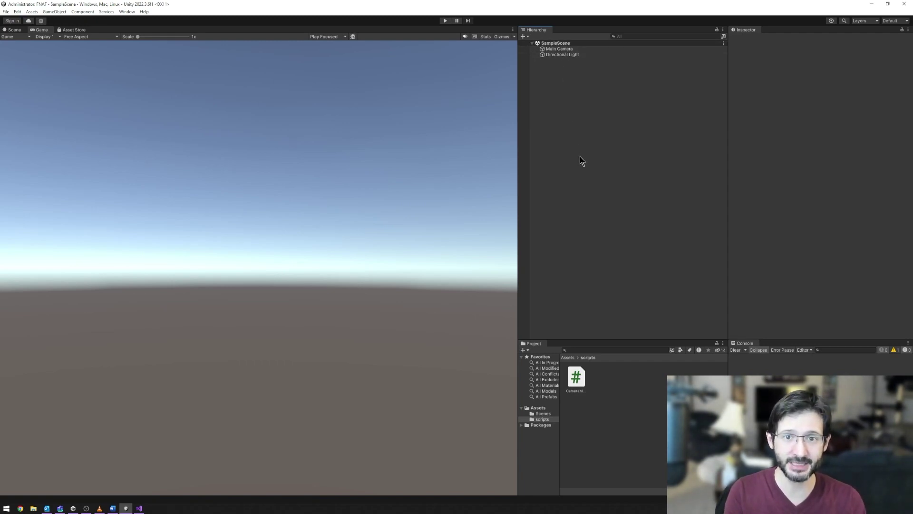
pyautogui.click(562, 55)
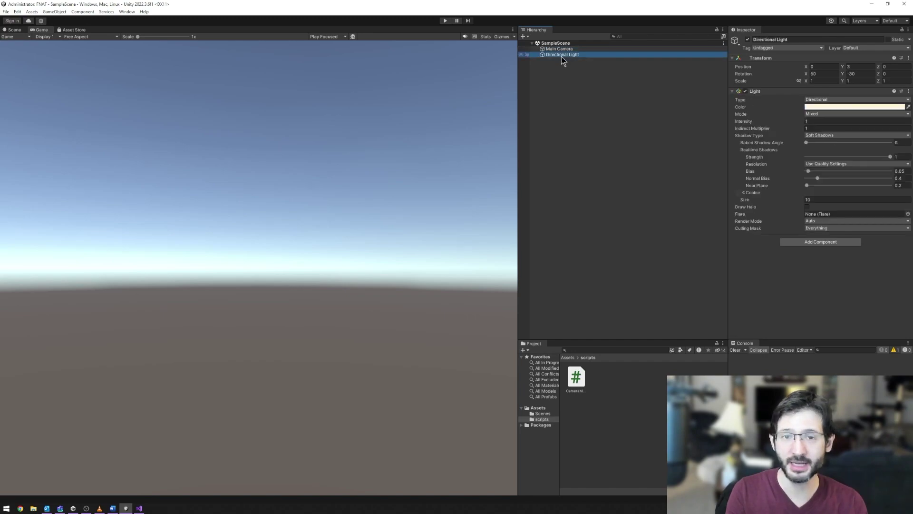
pyautogui.click(561, 69)
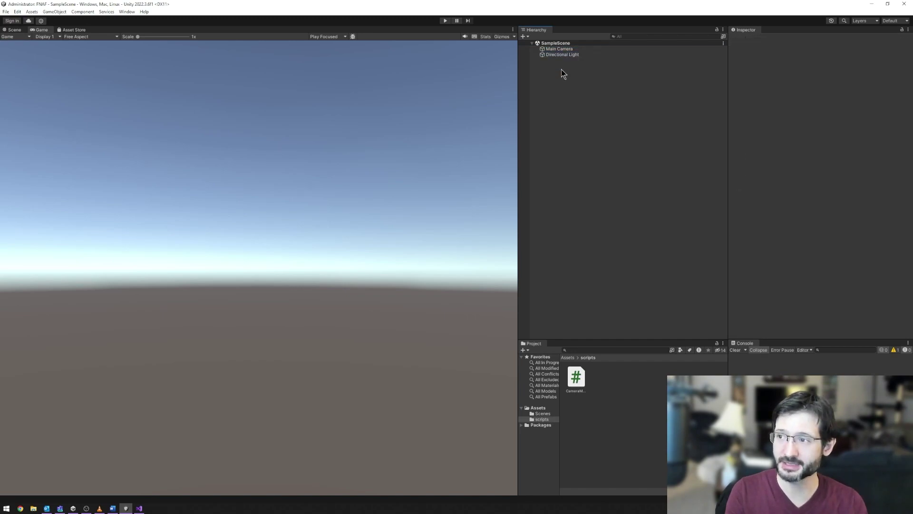
# - Create an empty GameObject named CamManager in the scene
pyautogui.click(53, 12)
pyautogui.click(59, 20)
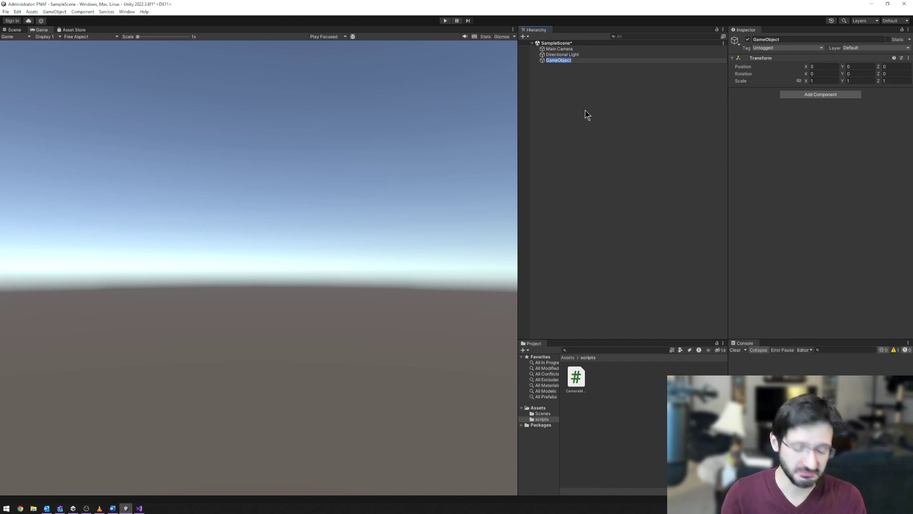
pyautogui.write('CamManager')
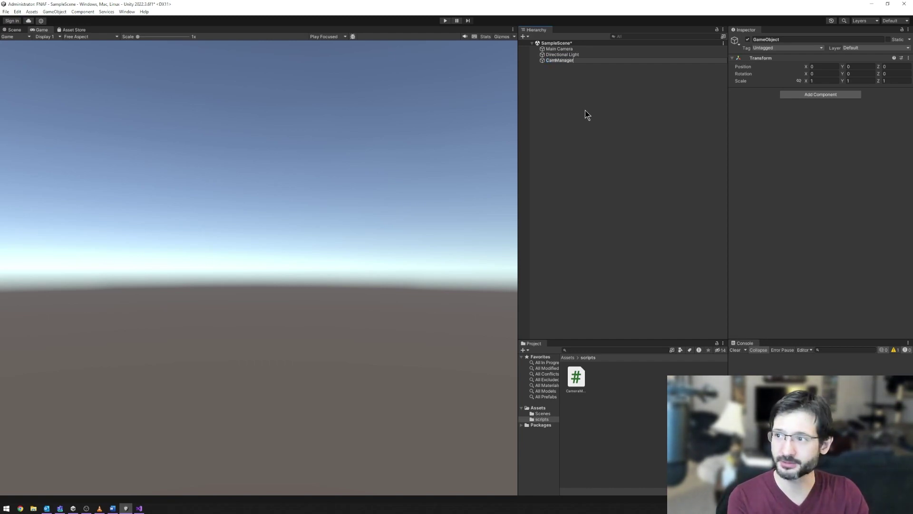
pyautogui.press('Return')
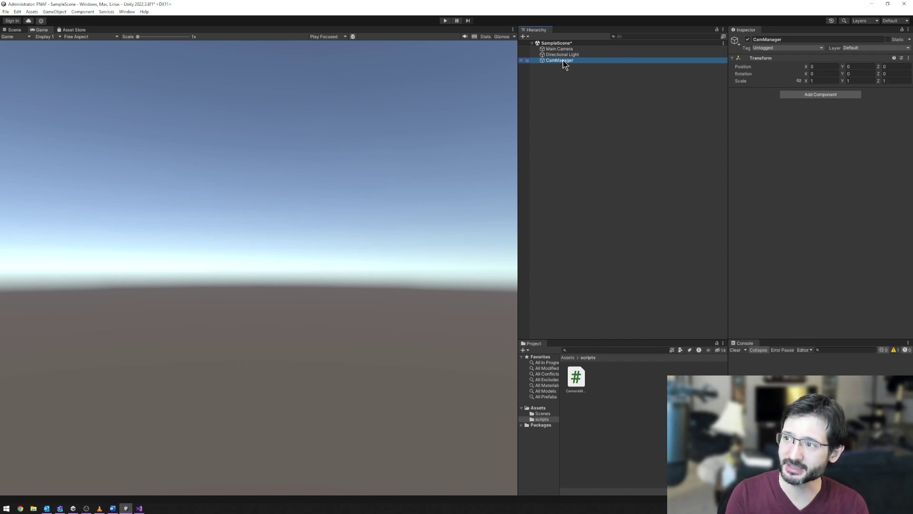
pyautogui.click(810, 181)
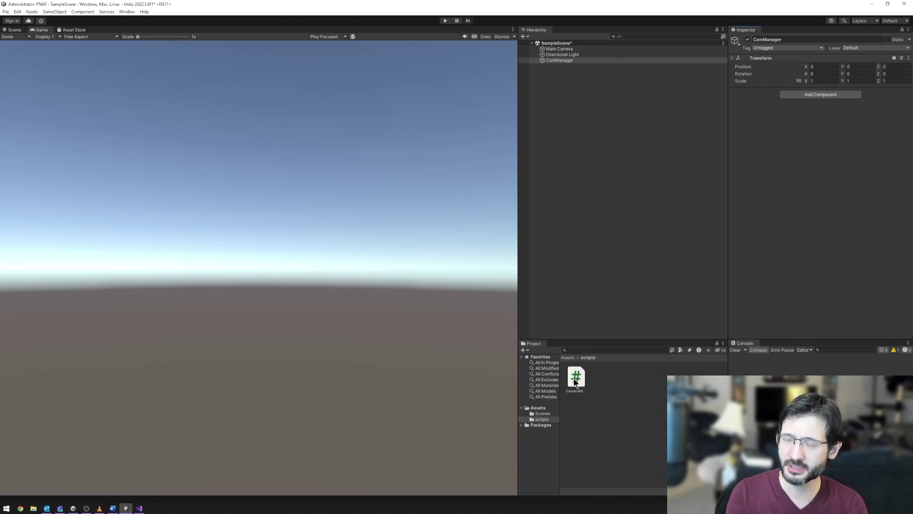
# - Drag the CameraManager script onto CamManager's Inspector so it becomes a component
pyautogui.moveTo(576, 382); pyautogui.dragTo(802, 138)
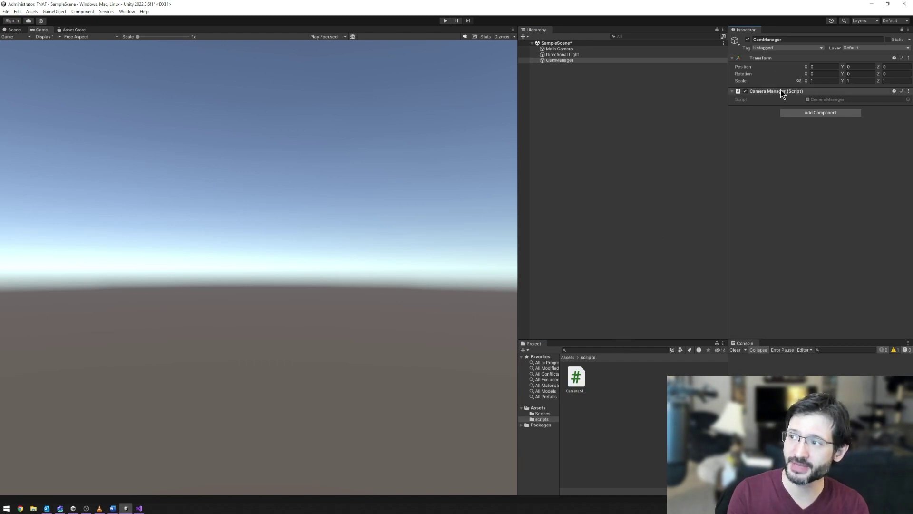
pyautogui.click(807, 113)
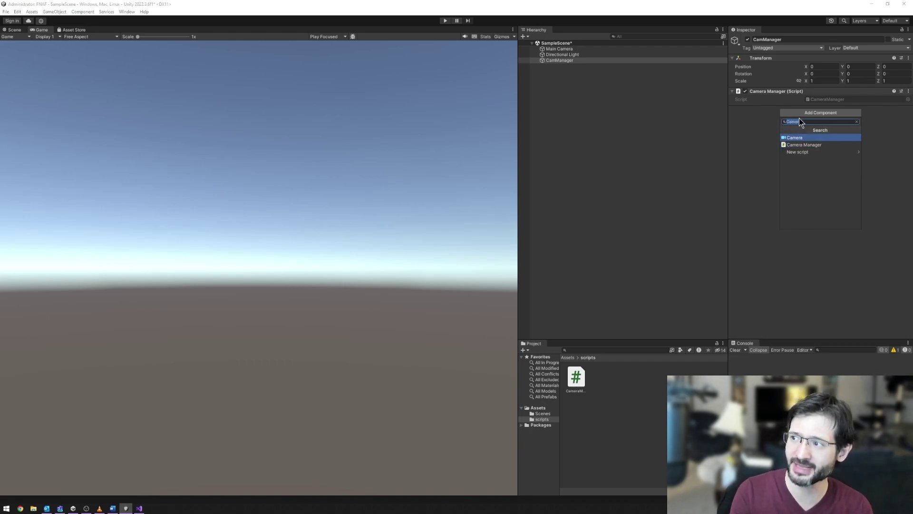
pyautogui.press('Escape')
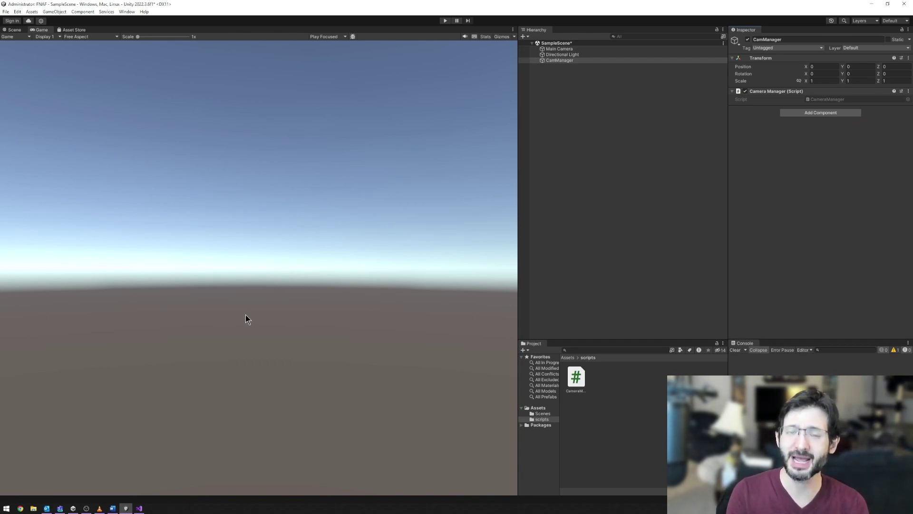
# - Open CameraManager.cs and add a 'public Camera cam_1A;' field at the top of the class
pyautogui.doubleClick(575, 376)
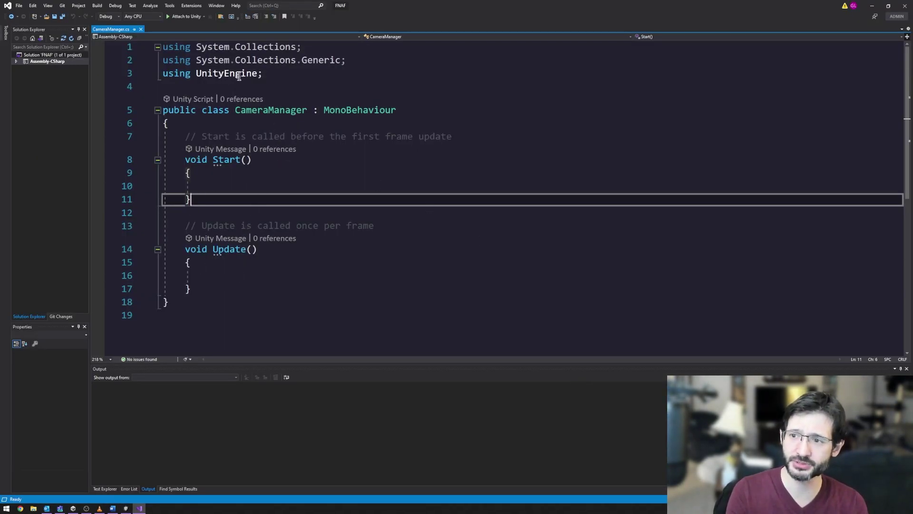
pyautogui.click(244, 123)
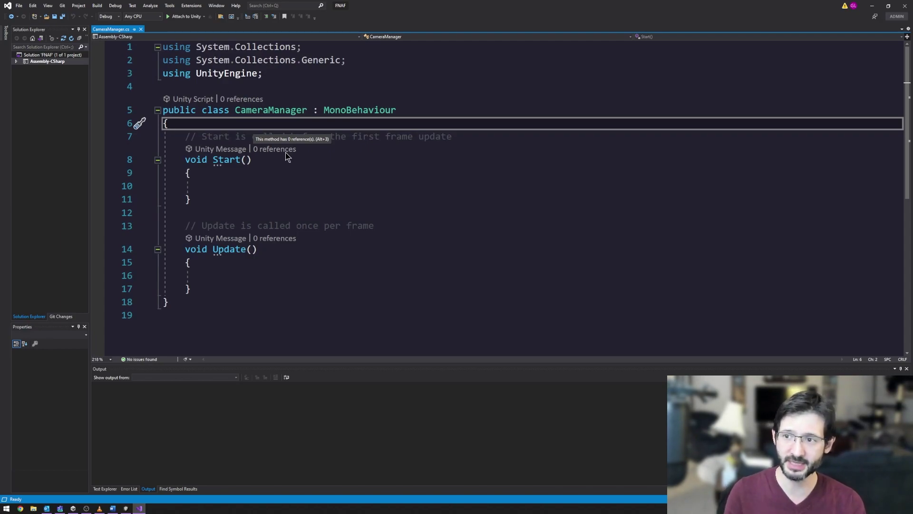
pyautogui.press('Return')
pyautogui.press('Return')
pyautogui.press('Return')
pyautogui.press('Up')
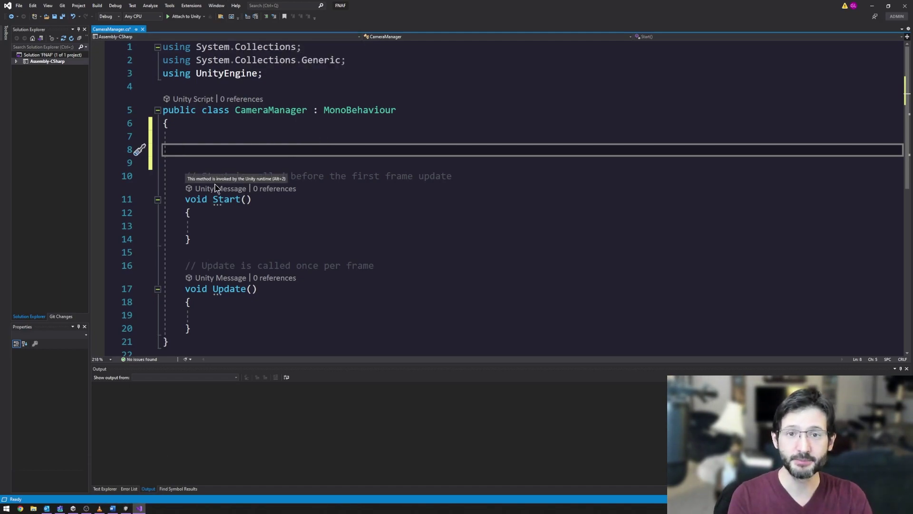
pyautogui.press('Up')
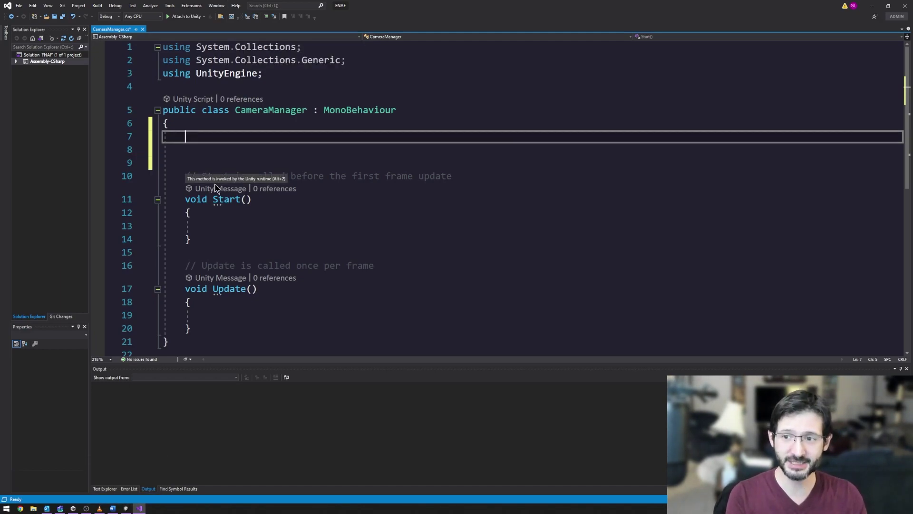
pyautogui.hotkey('ctrl', 'space')
pyautogui.write('public Camera ')
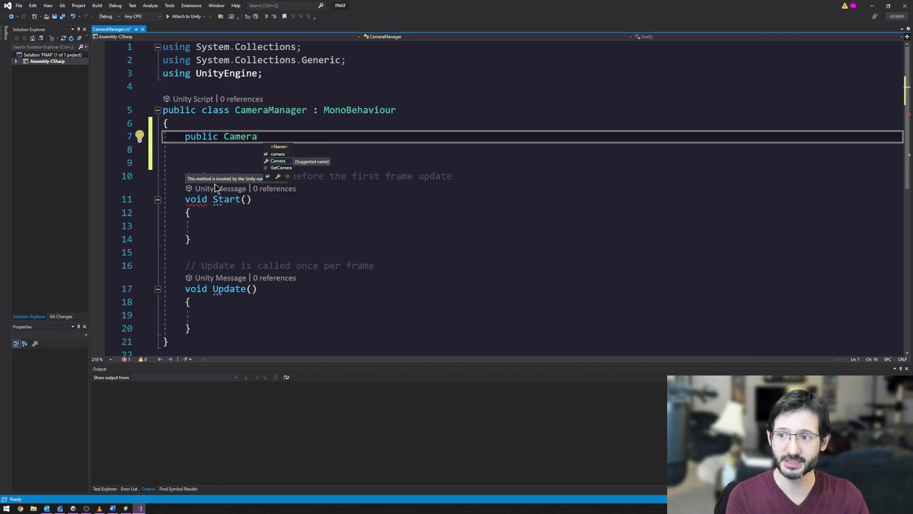
pyautogui.write('cam')
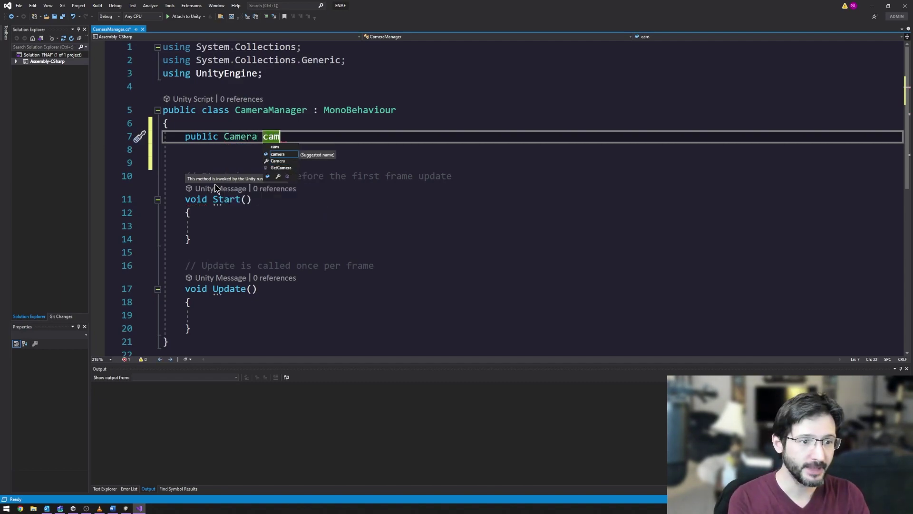
pyautogui.write('_1A;')
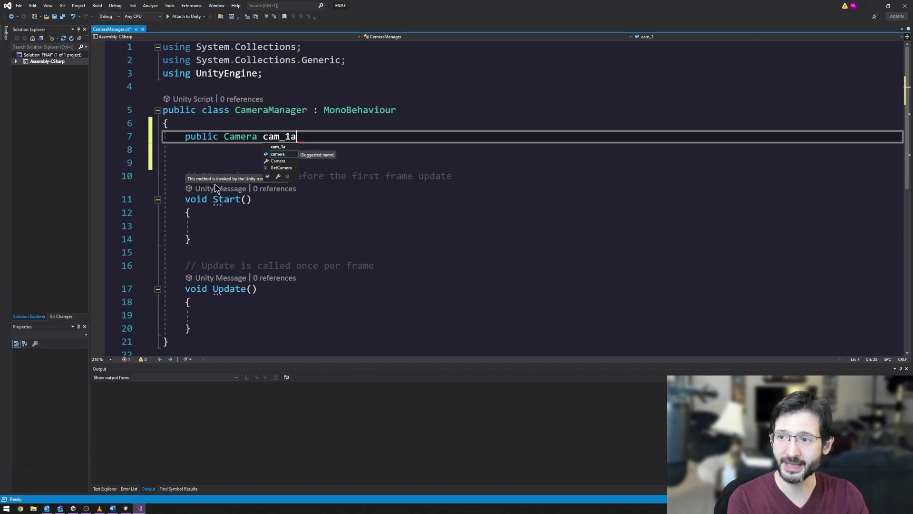
pyautogui.press('Return')
# - Glance at the FNAF reference video, then add public Camera fields cam_1b and cam_2a
pyautogui.hotkey('alt', 'Tab')
pyautogui.moveTo(553, 98); pyautogui.dragTo(443, 68)
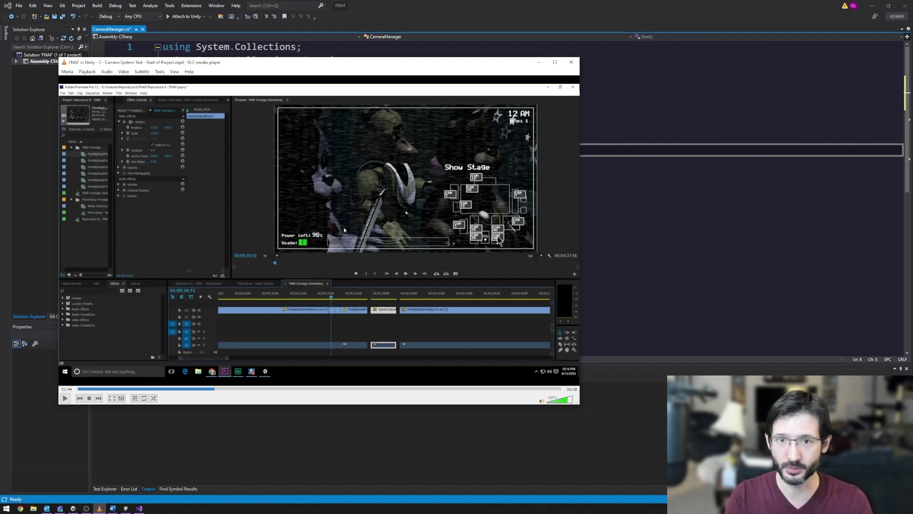
pyautogui.hotkey('alt', 'Tab')
pyautogui.write('public camera cam')
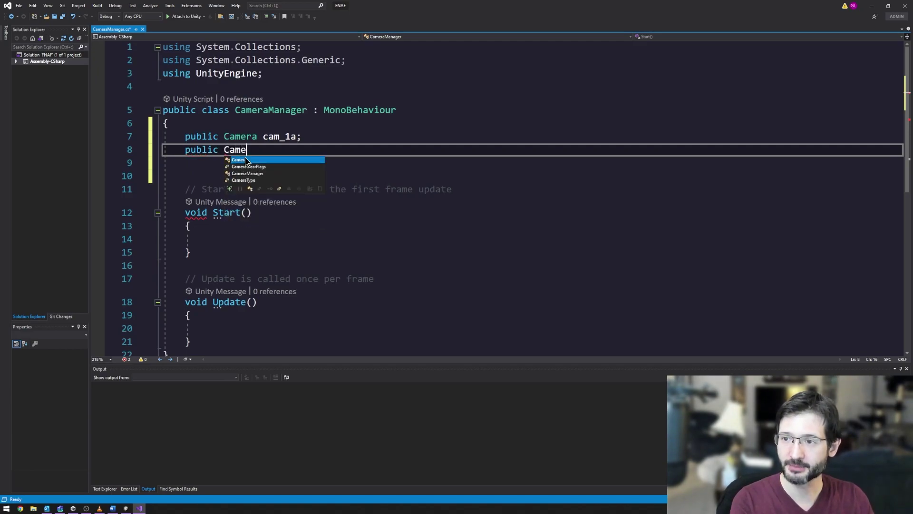
pyautogui.write('_1b;')
pyautogui.press('Return')
pyautogui.press('Return')
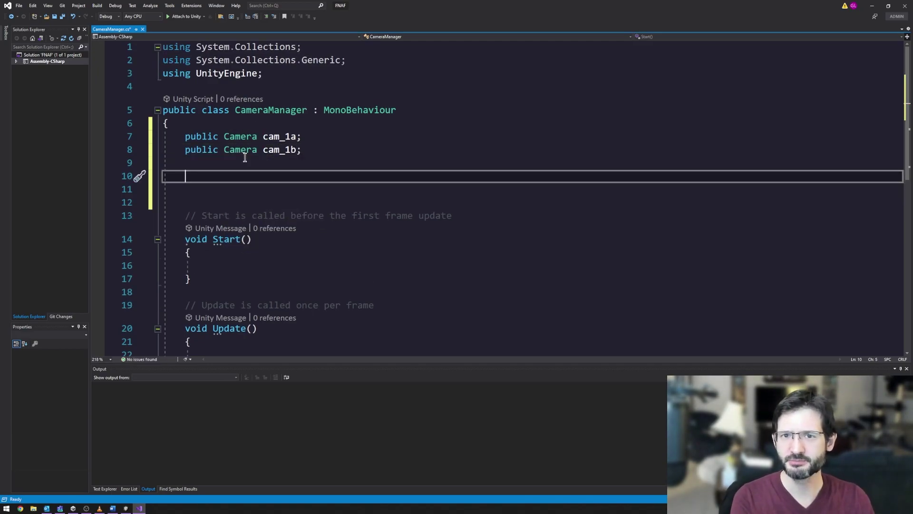
pyautogui.write('public DC')
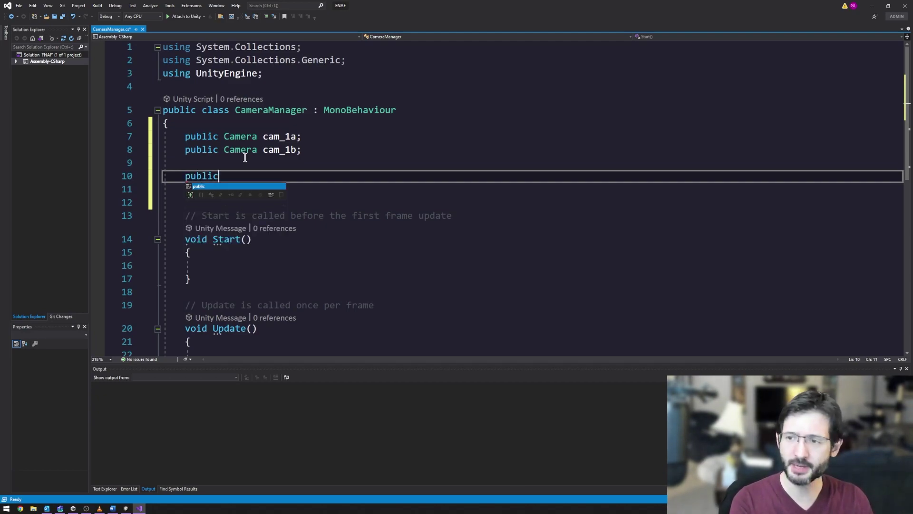
pyautogui.press('BackSpace')
pyautogui.press('BackSpace')
pyautogui.write('Camera')
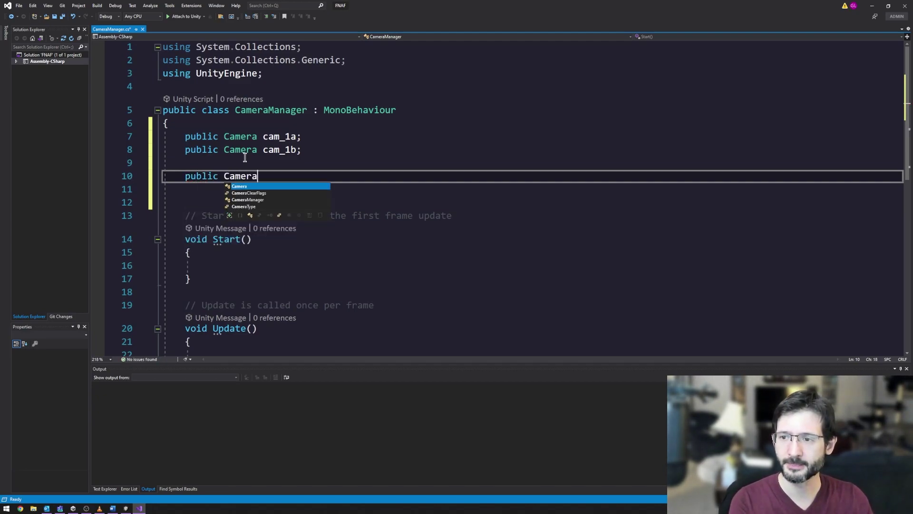
pyautogui.write(' cam_2')
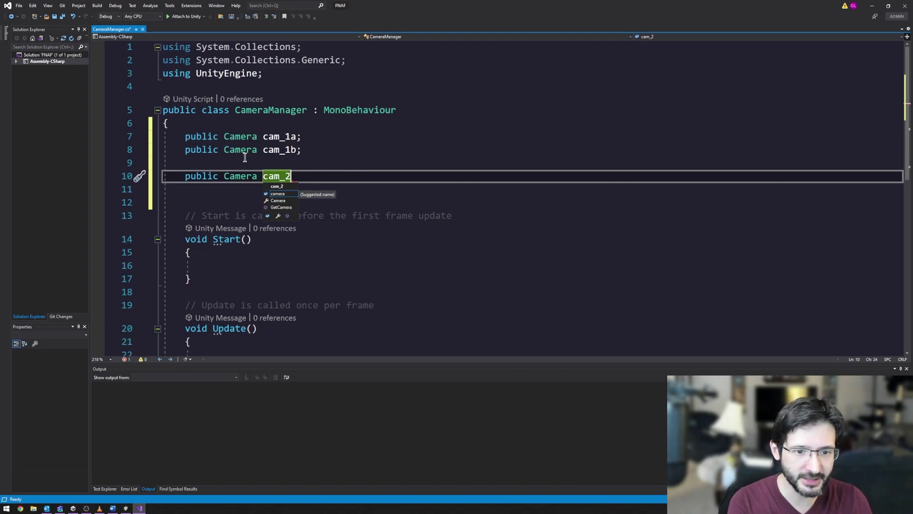
pyautogui.write('a;')
pyautogui.press('Return')
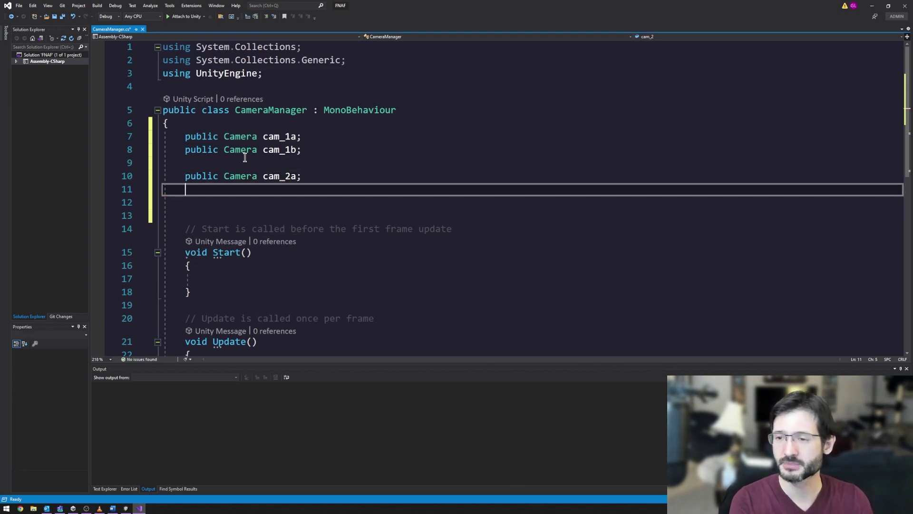
# - Copy the cam_2a line into a cam_2b field and save the script
pyautogui.moveTo(318, 169); pyautogui.dragTo(185, 176)
pyautogui.hotkey('ctrl', 'c')
pyautogui.click(202, 194)
pyautogui.hotkey('ctrl', 'v')
pyautogui.press('Left')
pyautogui.press('BackSpace')
pyautogui.write('b')
pyautogui.hotkey('ctrl', 's')
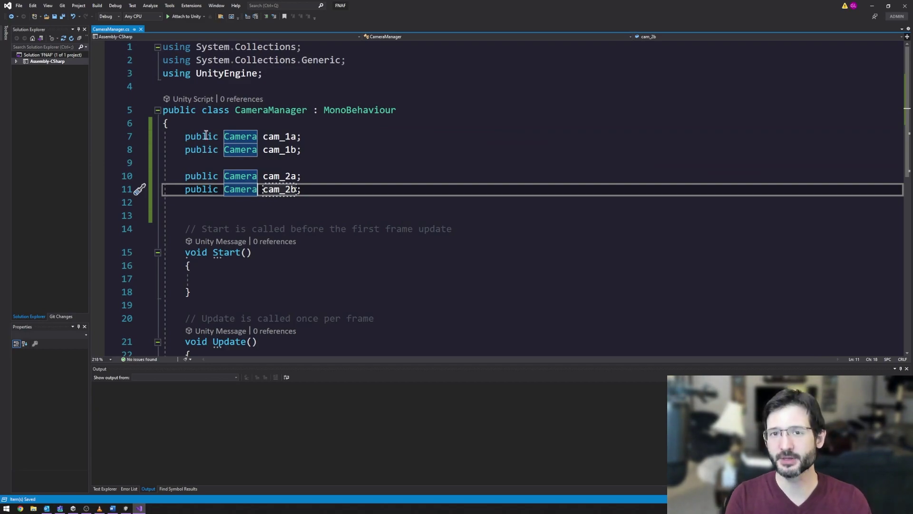
pyautogui.click(126, 508)
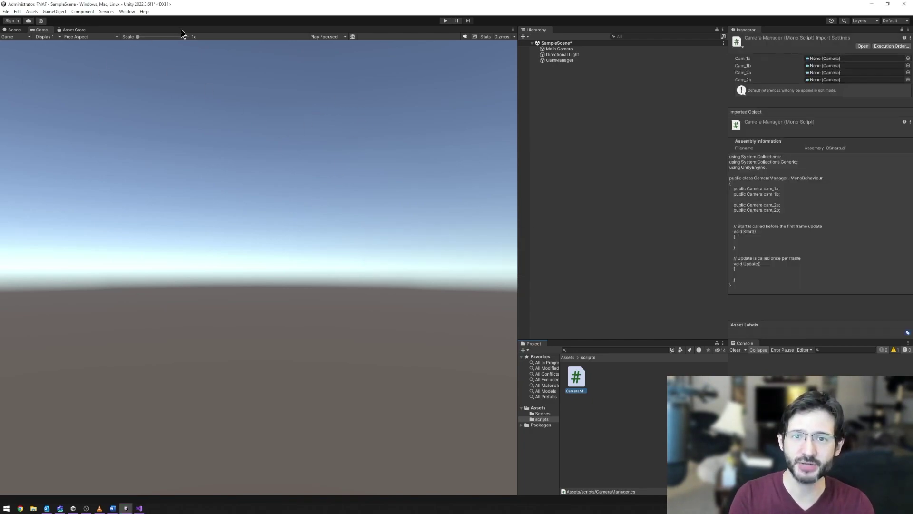
# - Select CamManager to show its four empty Camera slots, Cam_1a through Cam_2b
pyautogui.click(555, 61)
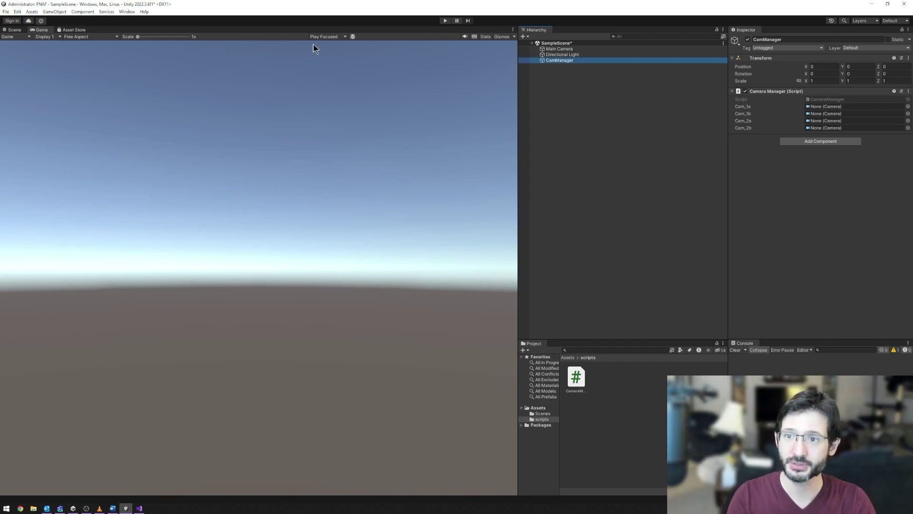
# - Add a new Camera named cam_1a and show it in the Scene view
pyautogui.click(54, 11)
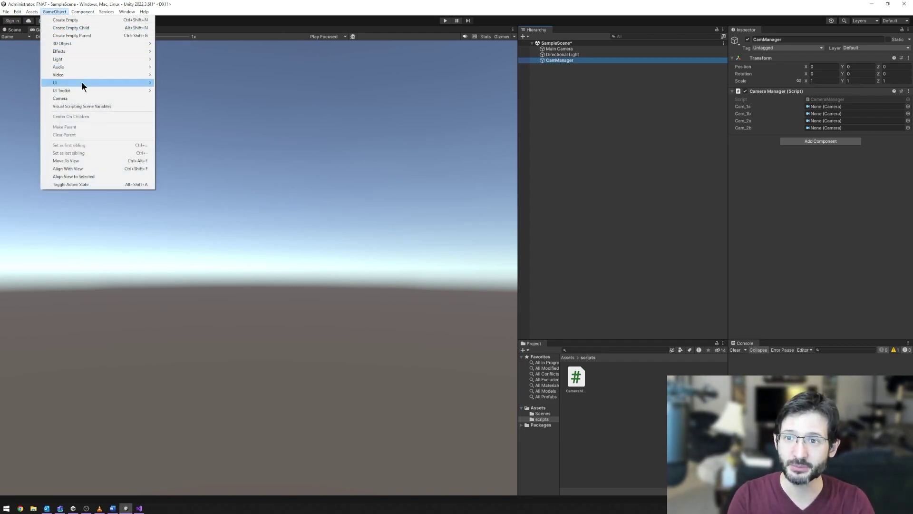
pyautogui.click(73, 99)
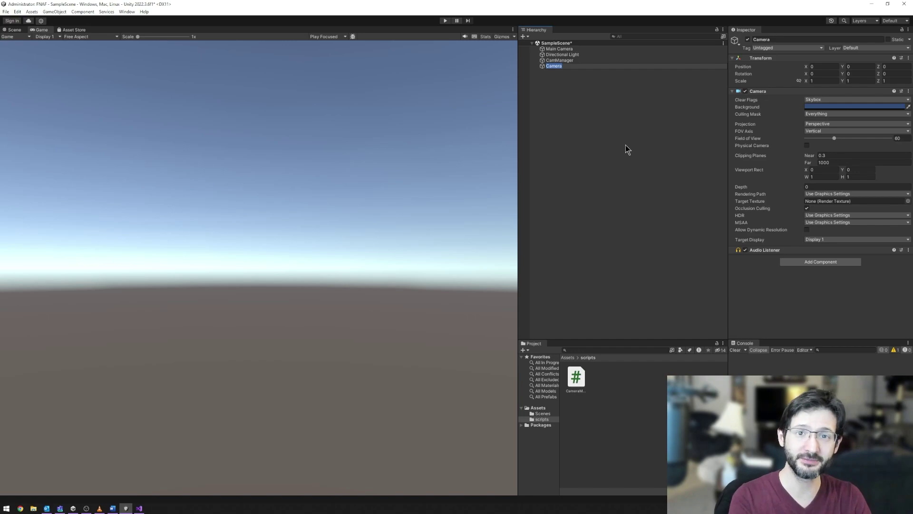
pyautogui.write('cam_1')
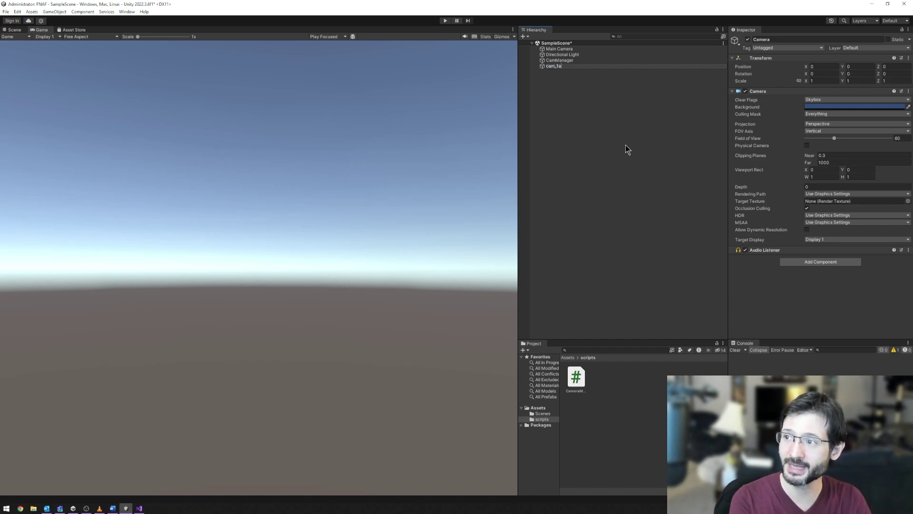
pyautogui.press('Return')
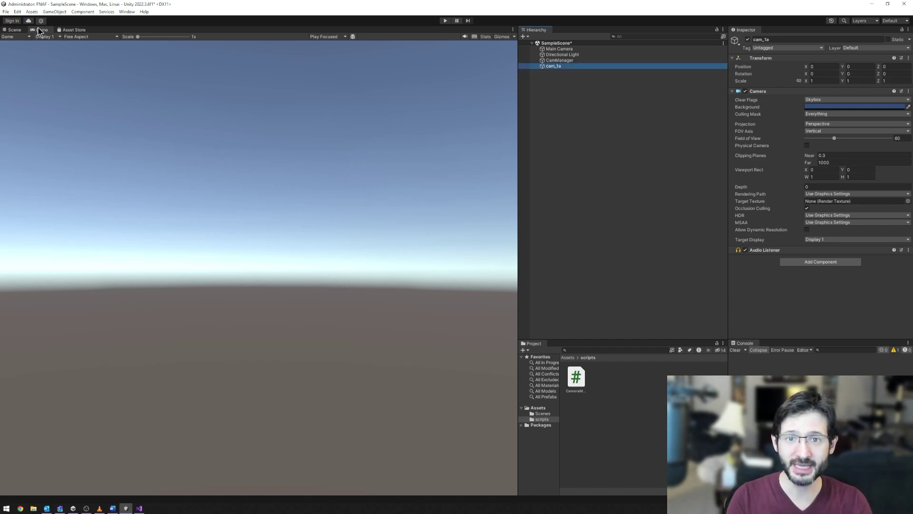
pyautogui.click(17, 30)
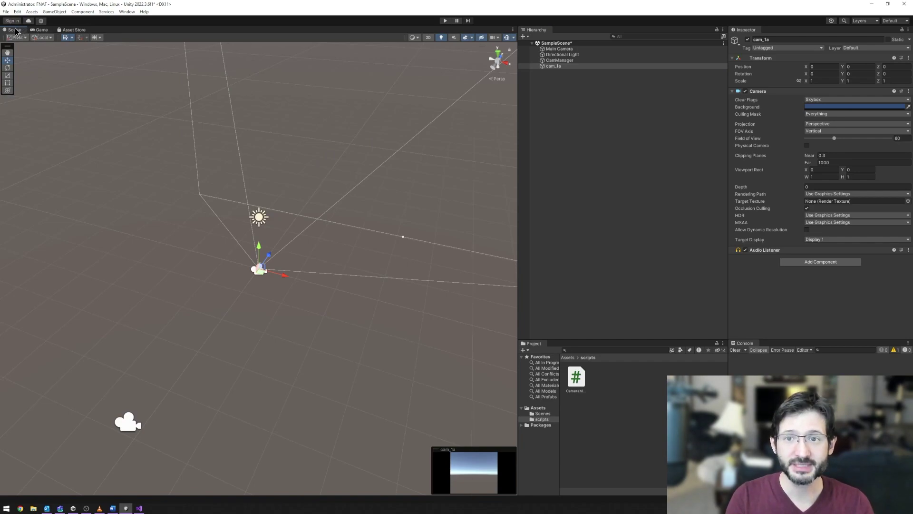
# - Orbit the Scene view and select the cameras and light to locate cam_1a
pyautogui.click(37, 30)
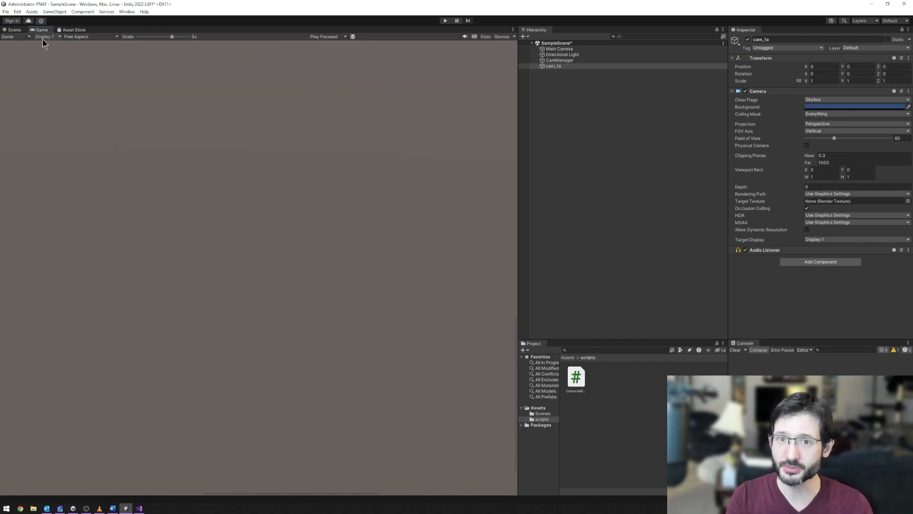
pyautogui.click(15, 30)
pyautogui.keyDown('alt'); pyautogui.moveTo(210, 308); pyautogui.dragTo(278, 202); pyautogui.keyUp('alt')
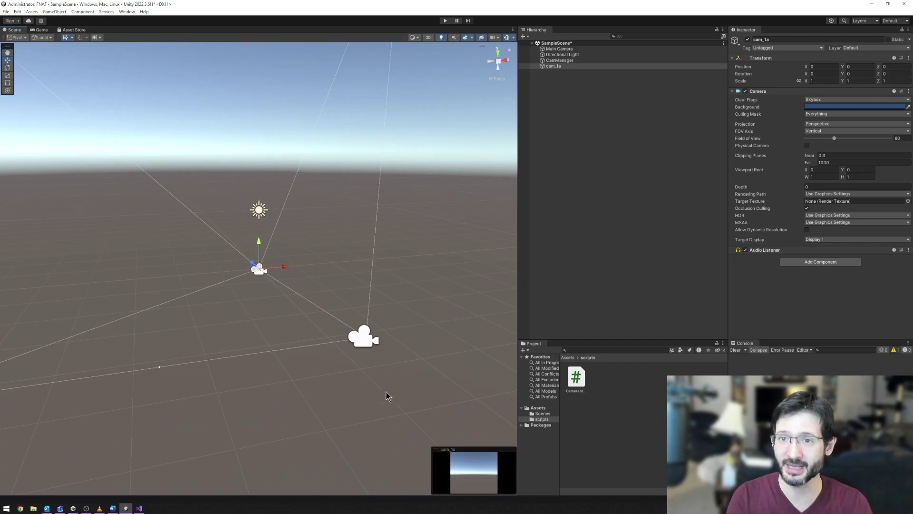
pyautogui.keyDown('alt'); pyautogui.moveTo(336, 278); pyautogui.dragTo(314, 243); pyautogui.keyUp('alt')
pyautogui.click(403, 363)
pyautogui.click(261, 270)
pyautogui.click(260, 212)
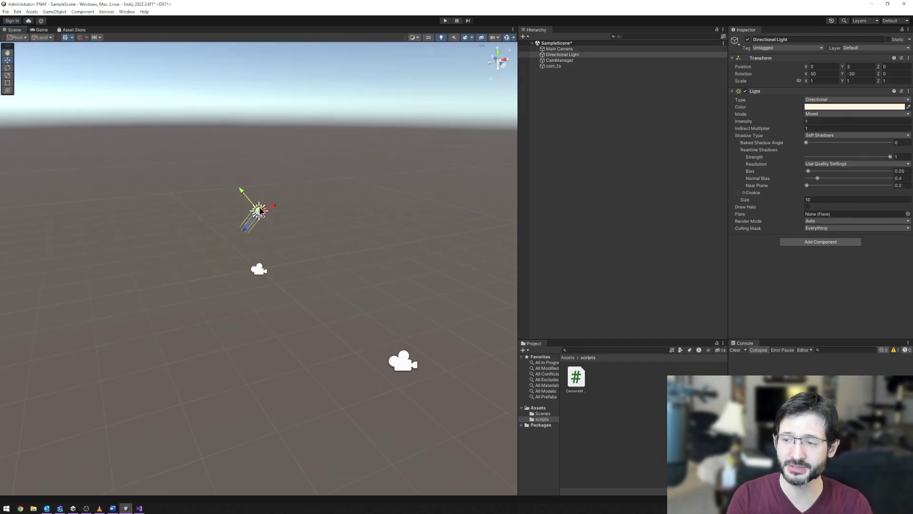
pyautogui.click(358, 440)
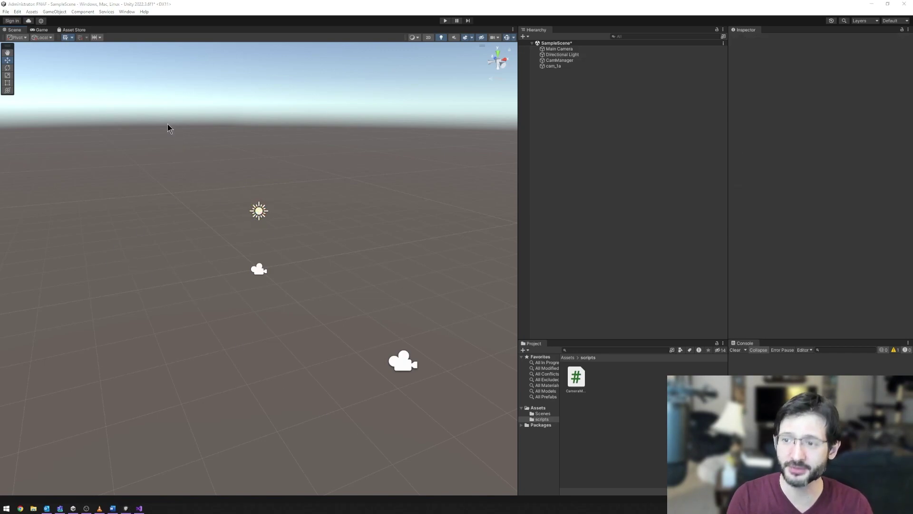
pyautogui.moveTo(145, 125); pyautogui.dragTo(460, 408)
pyautogui.click(553, 66)
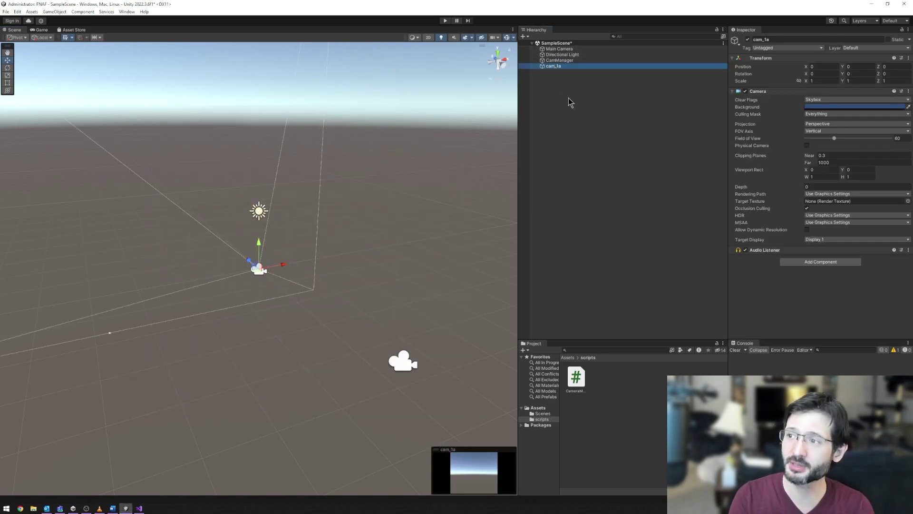
pyautogui.scroll(-2, 300, 200)
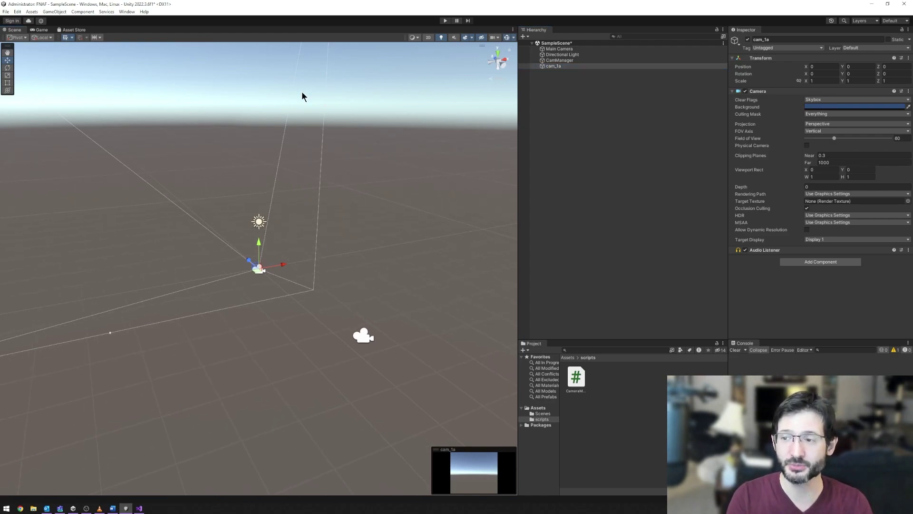
# - Frame the Directional Light with F, then select CamManager to show its Camera Manager slots
pyautogui.click(258, 221)
pyautogui.press('f')
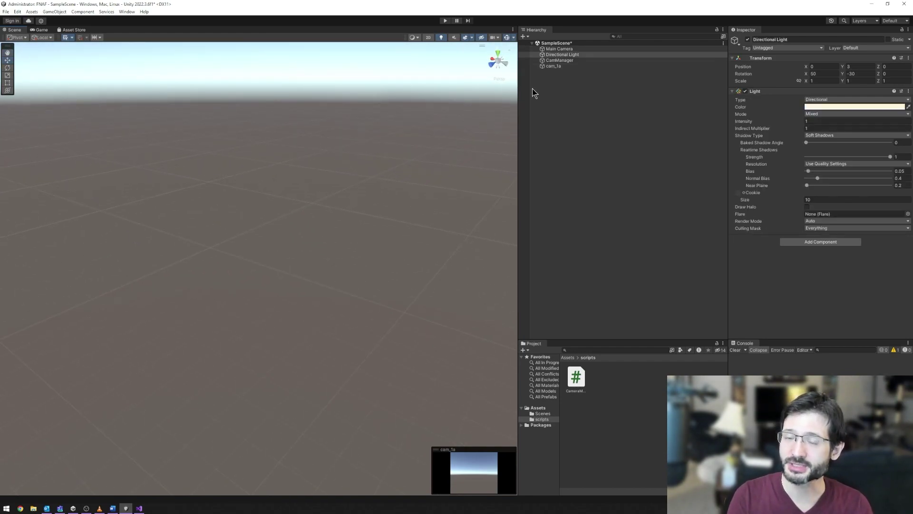
pyautogui.click(556, 55)
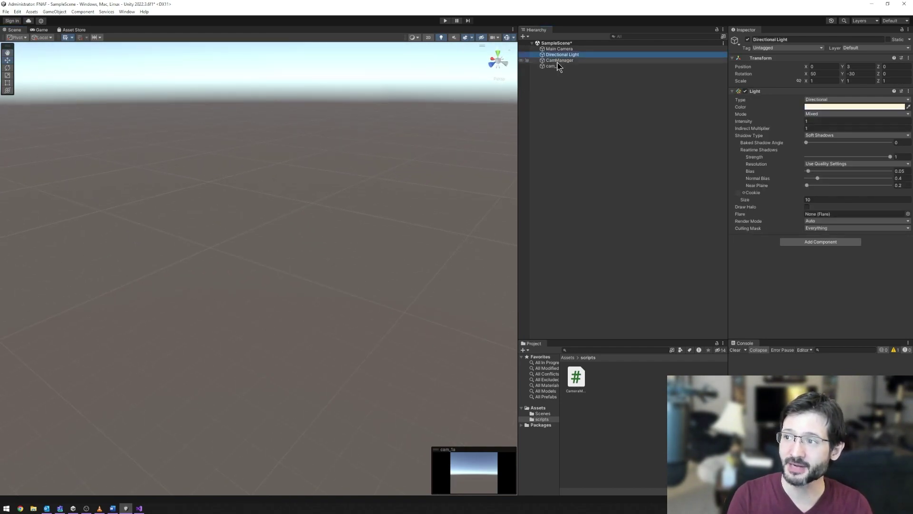
pyautogui.click(557, 60)
pyautogui.click(562, 55)
pyautogui.press('f')
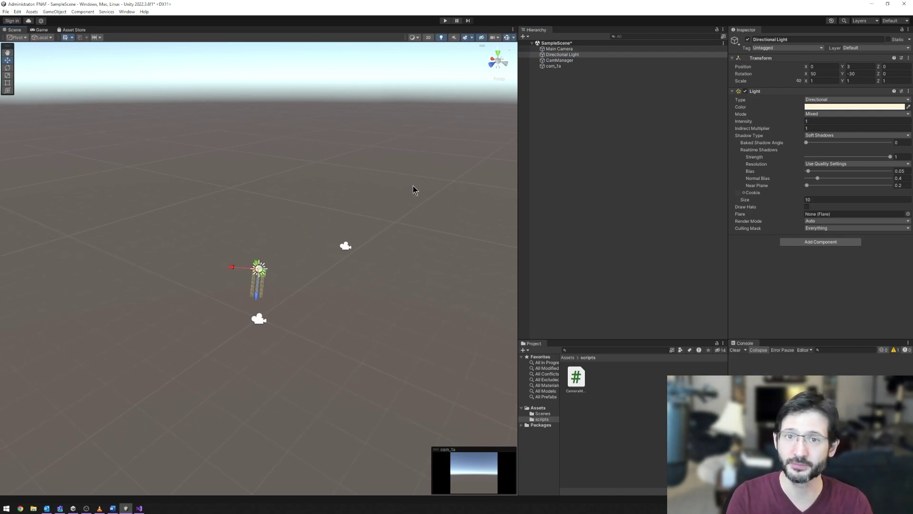
pyautogui.keyDown('alt'); pyautogui.moveTo(414, 190); pyautogui.dragTo(287, 208); pyautogui.keyUp('alt')
pyautogui.click(559, 61)
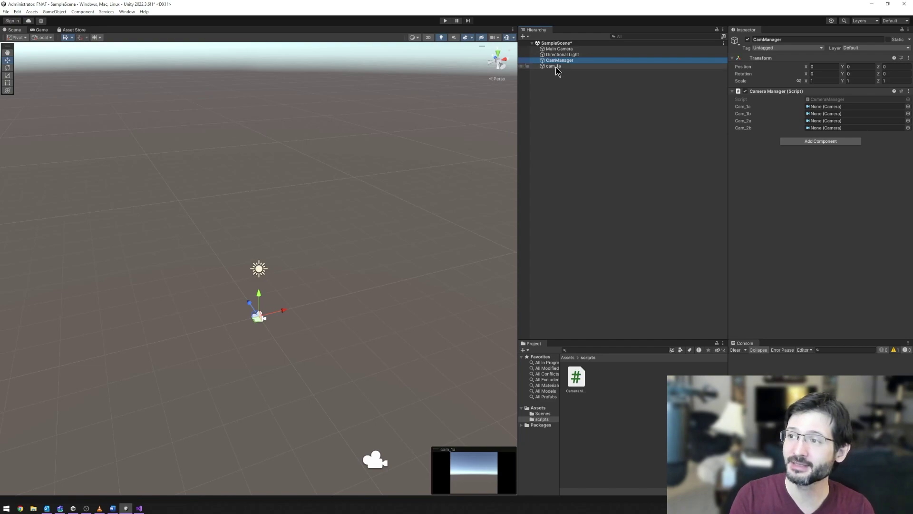
# - Make a first attempt at dragging cam_1a into the Cam_1a slot, then undo it
pyautogui.moveTo(555, 66); pyautogui.dragTo(816, 111)
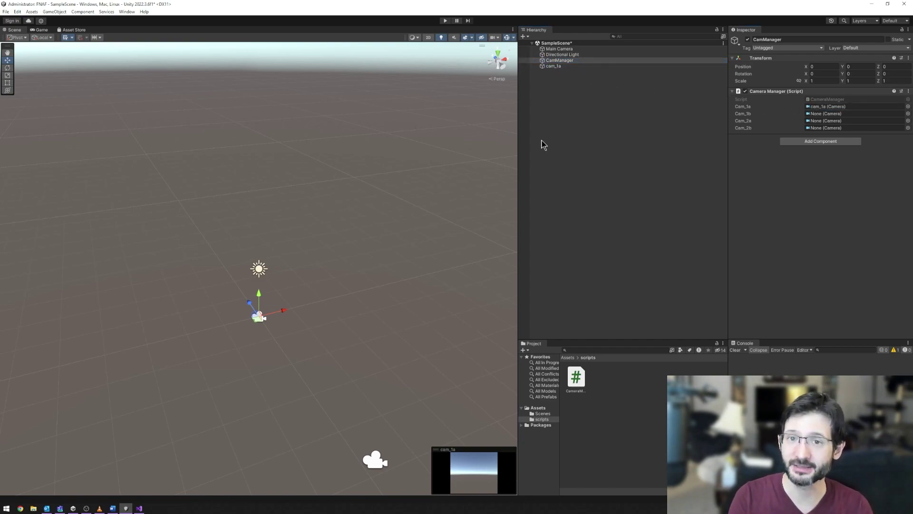
pyautogui.hotkey('ctrl', 'z')
pyautogui.moveTo(556, 67); pyautogui.dragTo(567, 70)
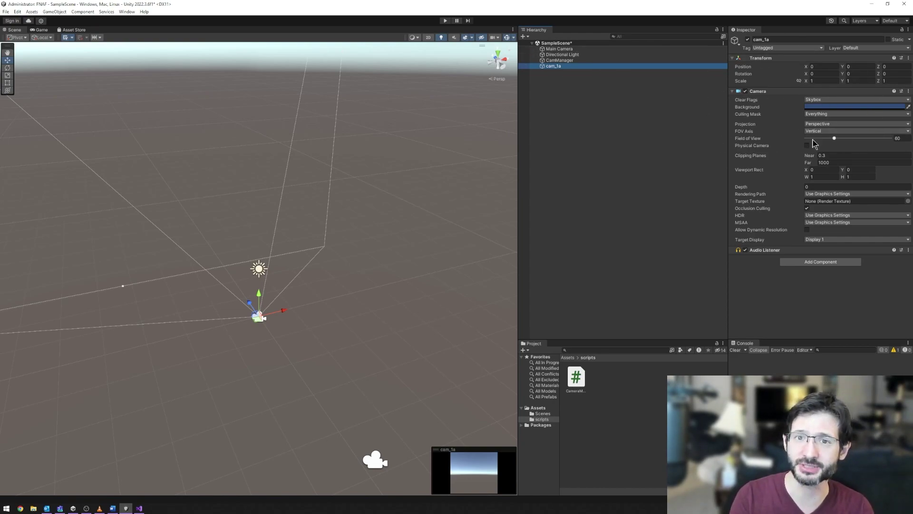
pyautogui.click(561, 60)
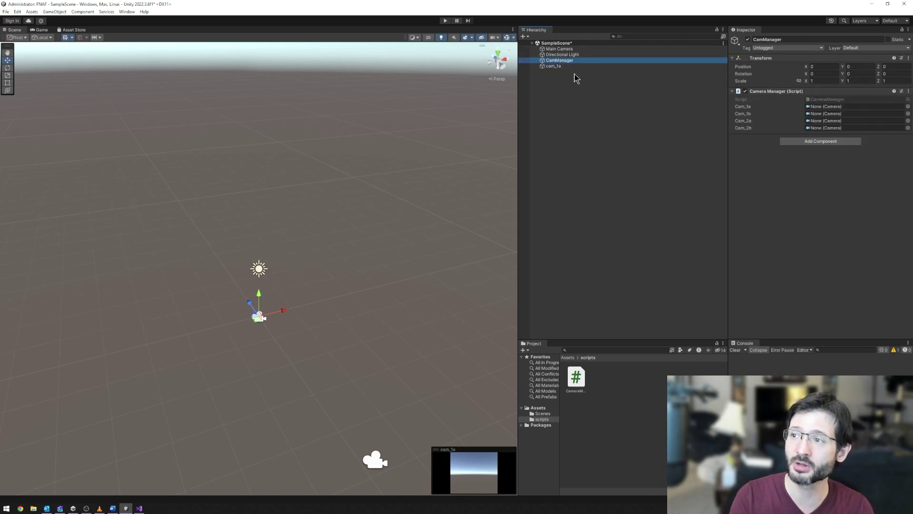
# - Lock the Inspector on CamManager and drag cam_1a into its Cam_1a slot
pyautogui.click(902, 30)
pyautogui.click(581, 55)
pyautogui.click(560, 49)
pyautogui.click(553, 66)
pyautogui.click(559, 61)
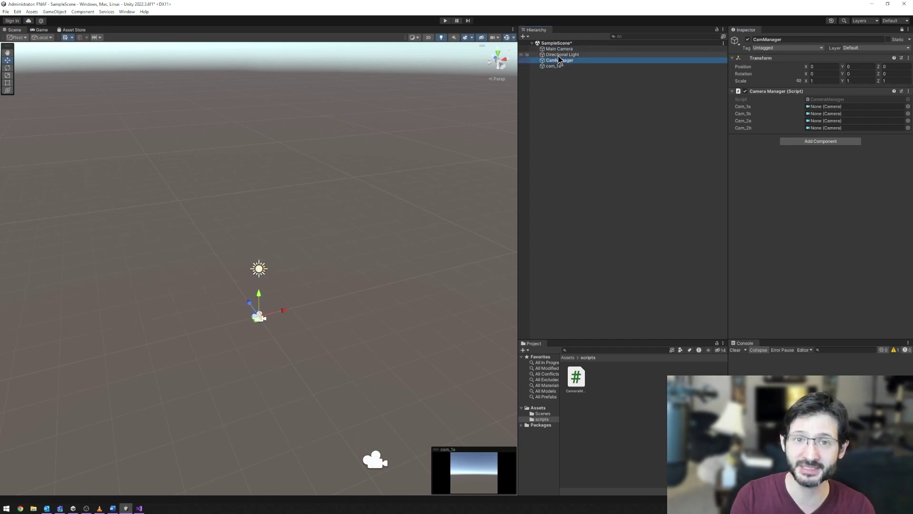
pyautogui.click(561, 54)
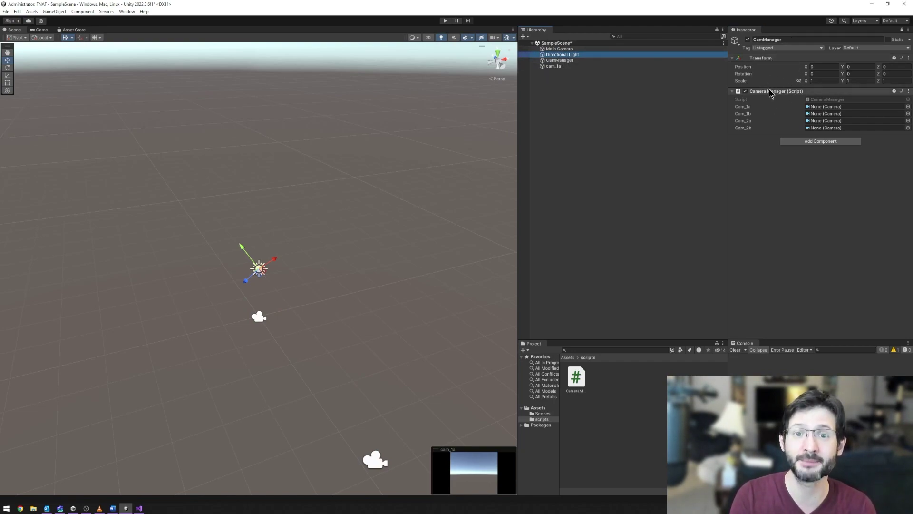
pyautogui.moveTo(558, 67); pyautogui.dragTo(826, 109)
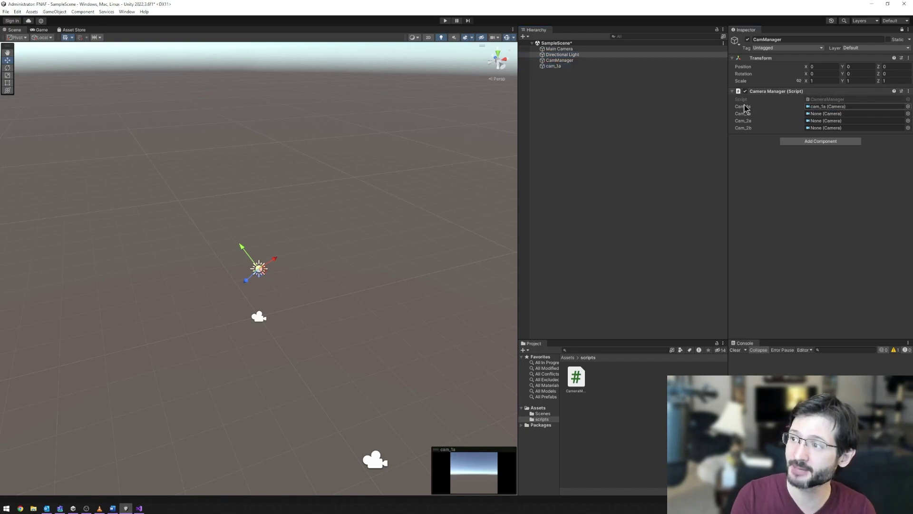
pyautogui.doubleClick(837, 107)
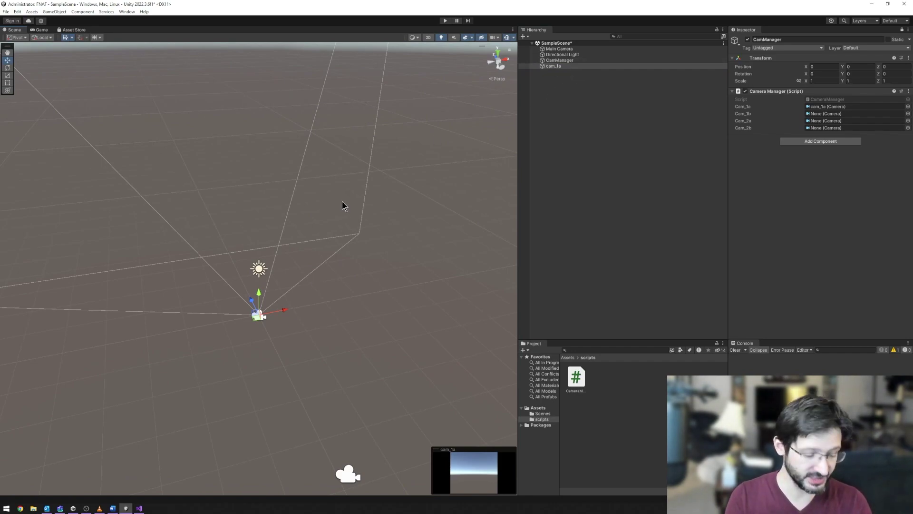
# - Duplicate cam_1a and rename the copy cam_1b
pyautogui.hotkey('ctrl', 'd')
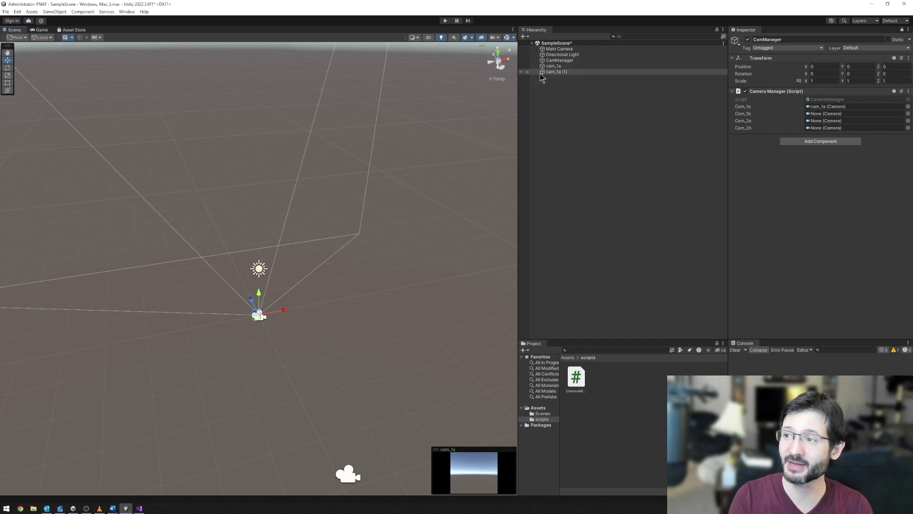
pyautogui.click(565, 73)
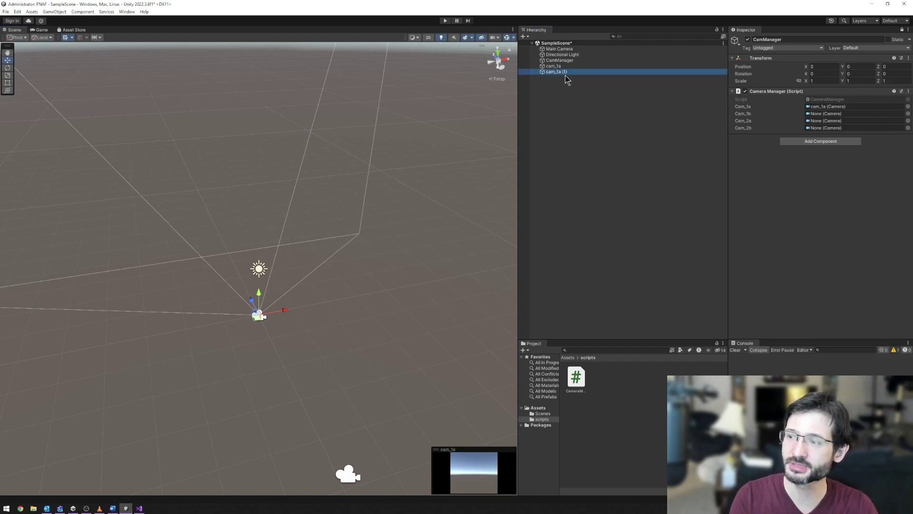
pyautogui.click(565, 73)
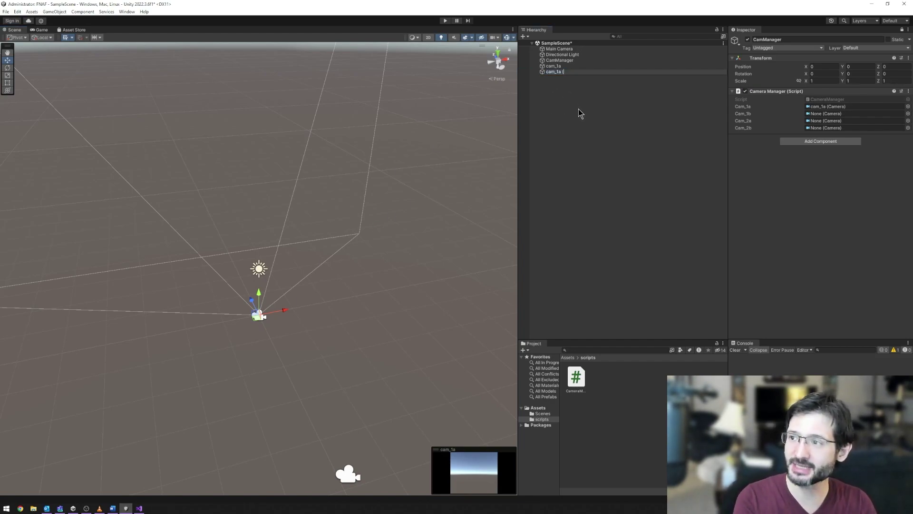
pyautogui.write('b')
pyautogui.press('Return')
# - Slide cam_1b sideways along the X axis, checking the FNAF reference video
pyautogui.keyDown('alt'); pyautogui.moveTo(271, 304); pyautogui.dragTo(348, 310); pyautogui.keyUp('alt')
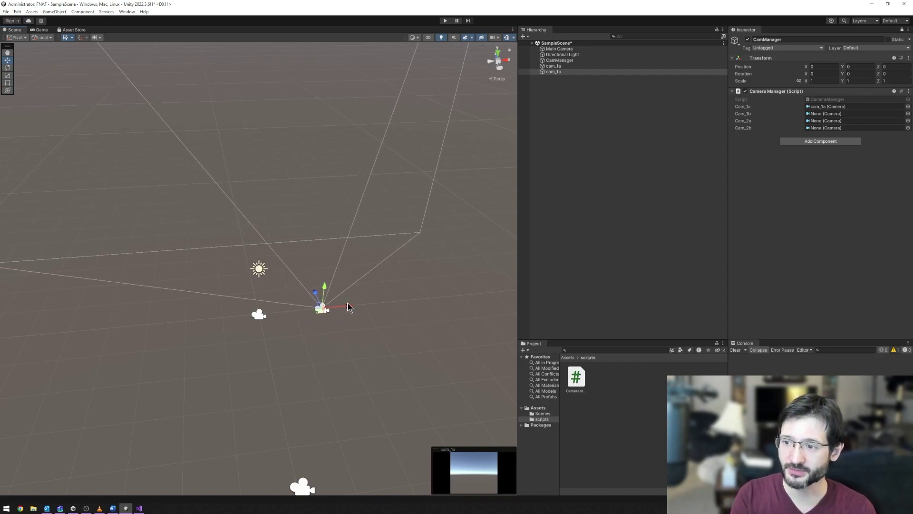
pyautogui.moveTo(347, 311); pyautogui.dragTo(307, 326)
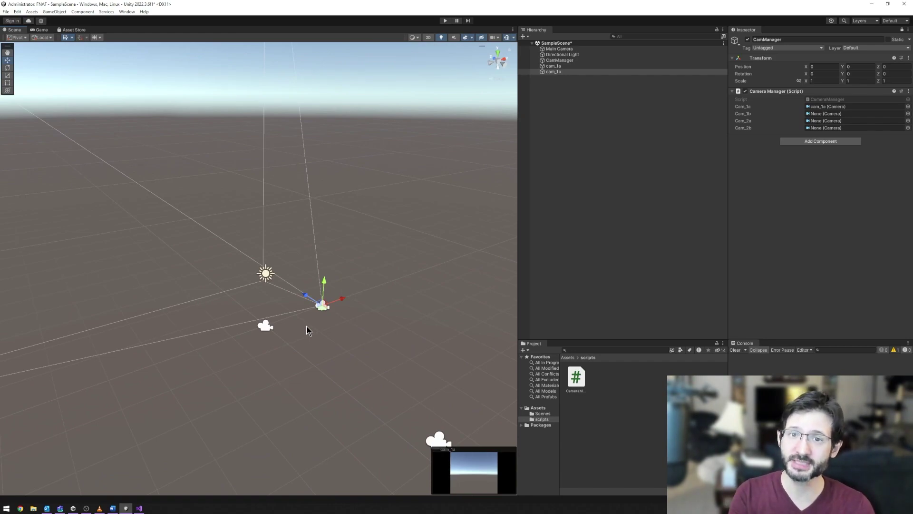
pyautogui.click(99, 508)
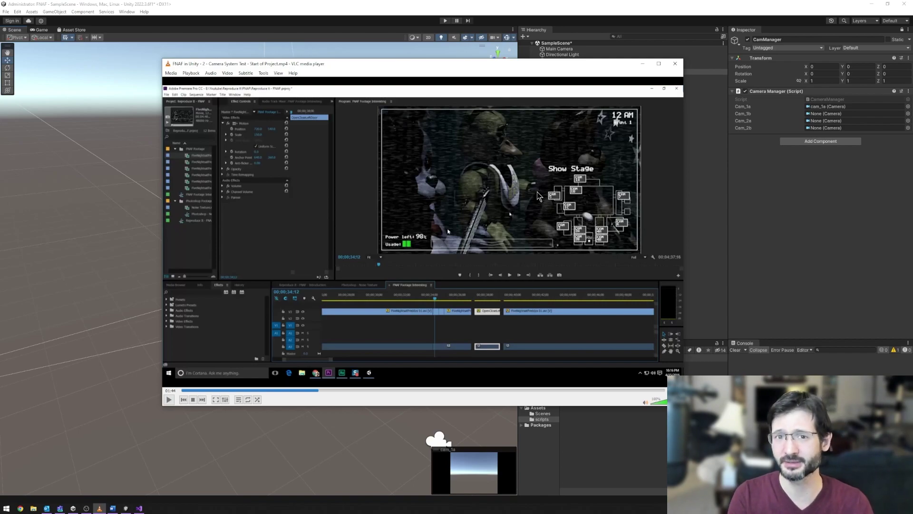
pyautogui.click(713, 115)
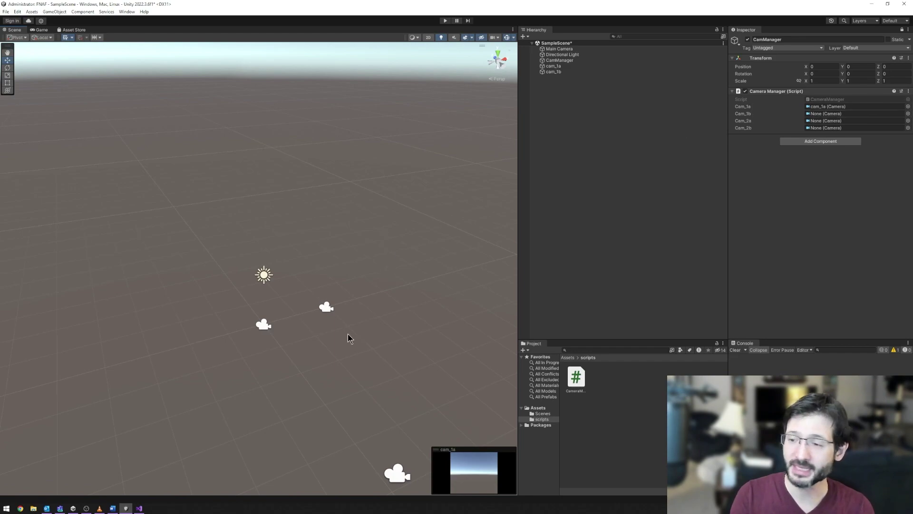
# - Put cam_1b in the Cam_1b slot, duplicate both cameras, move the copies along X, and reorder cam_1a (1)
pyautogui.click(326, 307)
pyautogui.moveTo(555, 72); pyautogui.dragTo(831, 113)
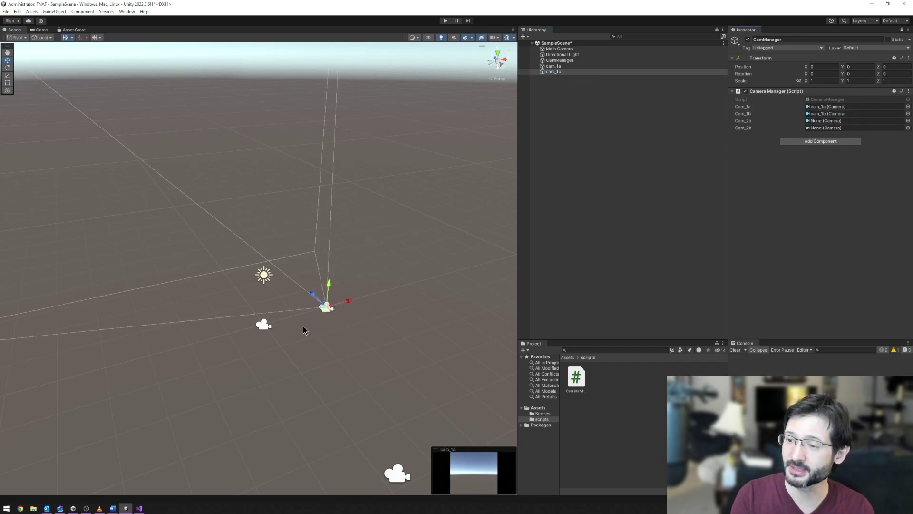
pyautogui.keyDown('shift'); pyautogui.click(272, 325); pyautogui.keyUp('shift')
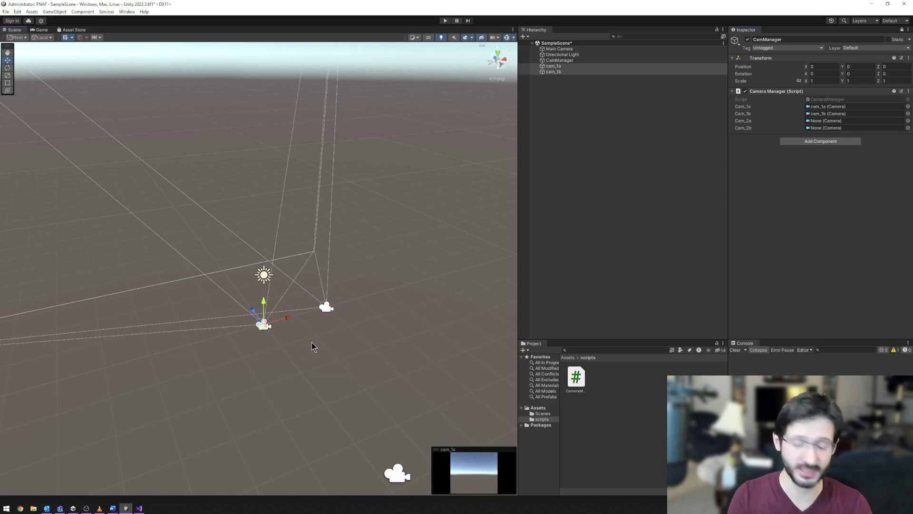
pyautogui.hotkey('ctrl', 'd')
pyautogui.moveTo(287, 322); pyautogui.dragTo(381, 302)
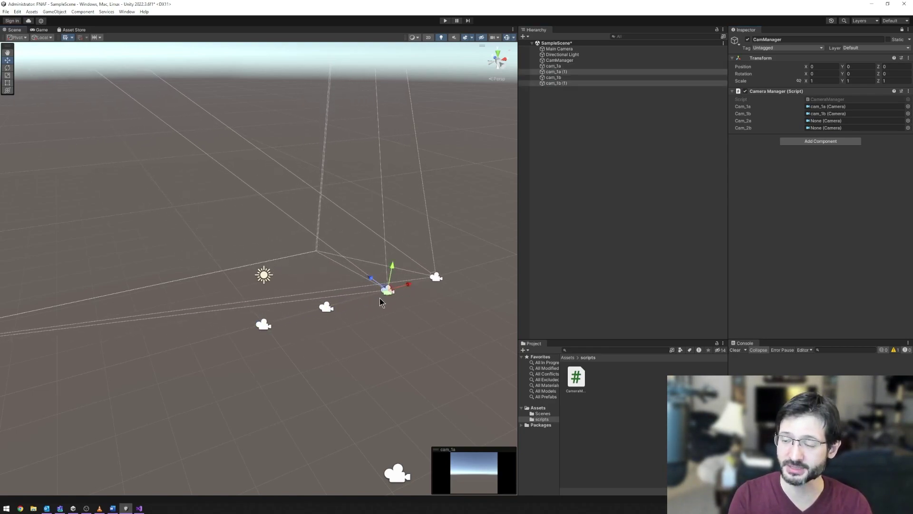
pyautogui.click(554, 72)
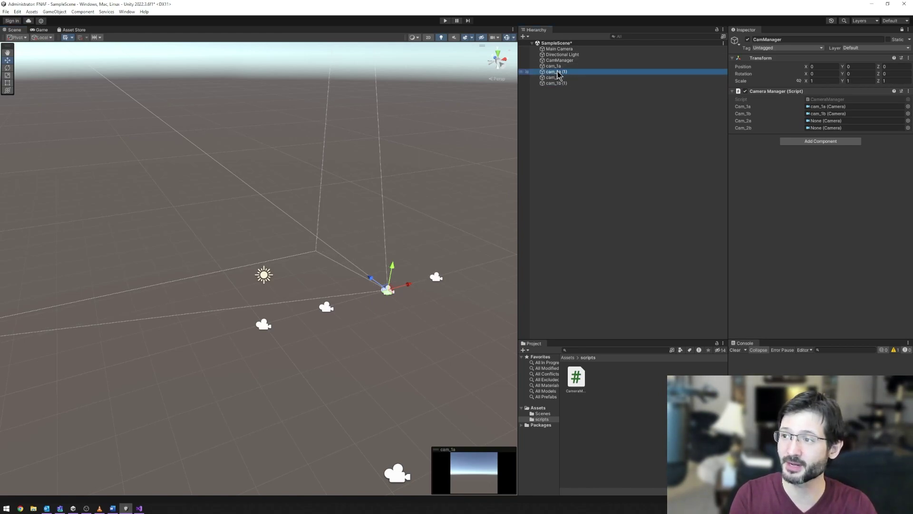
pyautogui.moveTo(558, 75); pyautogui.dragTo(570, 81)
pyautogui.click(564, 78)
# - Rename the copies cam_1a (1) and cam_1b (1) to cam_2a and cam_2b
pyautogui.click(558, 82)
pyautogui.rightClick(562, 78)
pyautogui.click(579, 116)
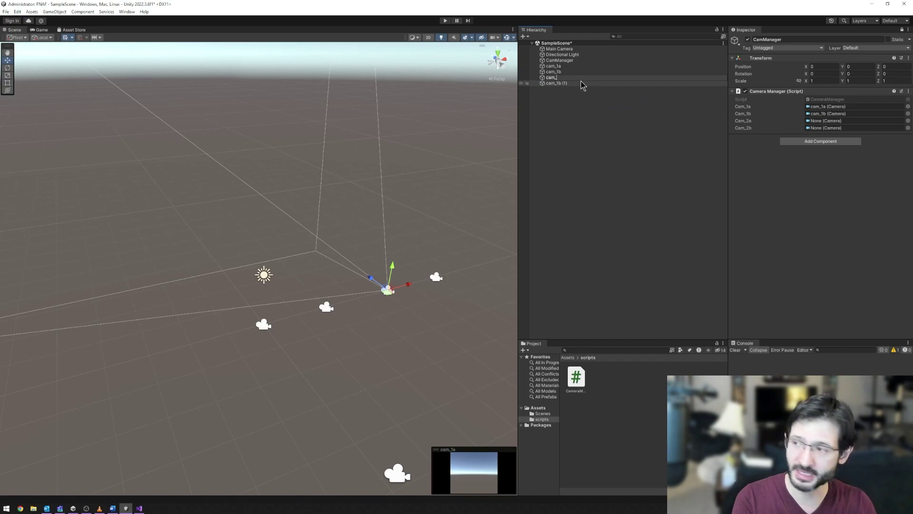
pyautogui.write('cam_2a')
pyautogui.press('Return')
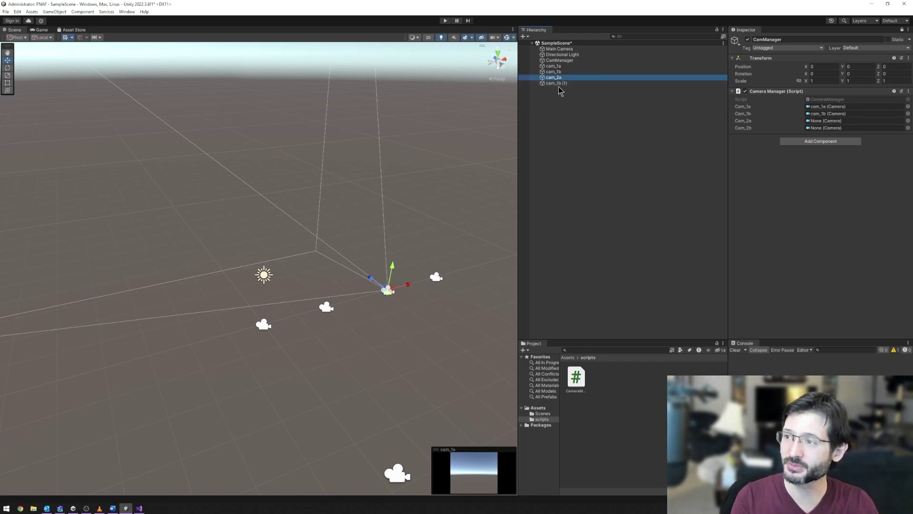
pyautogui.click(560, 84)
pyautogui.rightClick(562, 84)
pyautogui.click(591, 123)
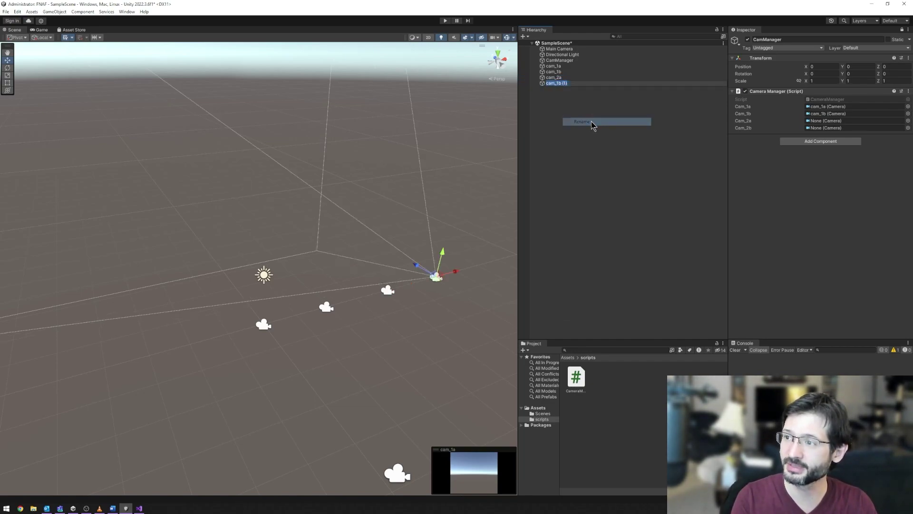
pyautogui.write('cam_2b')
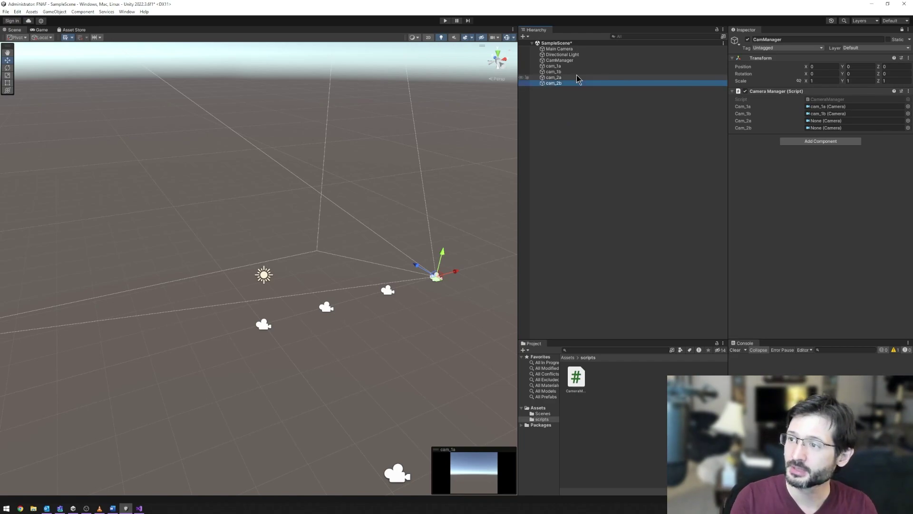
pyautogui.press('Return')
# - Assign cam_2a and cam_2b to CamManager's Cam_2a and Cam_2b slots and unlock the Inspector
pyautogui.moveTo(666, 83); pyautogui.dragTo(818, 122)
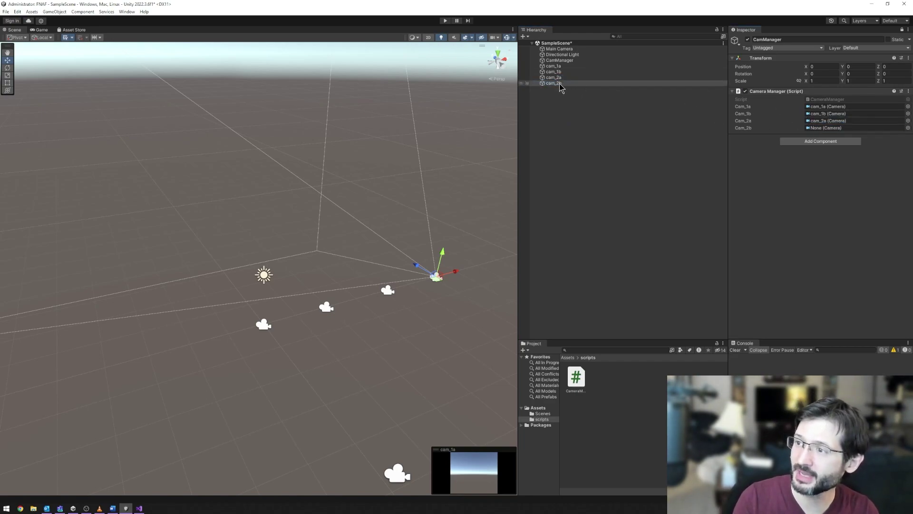
pyautogui.moveTo(561, 84); pyautogui.dragTo(830, 128)
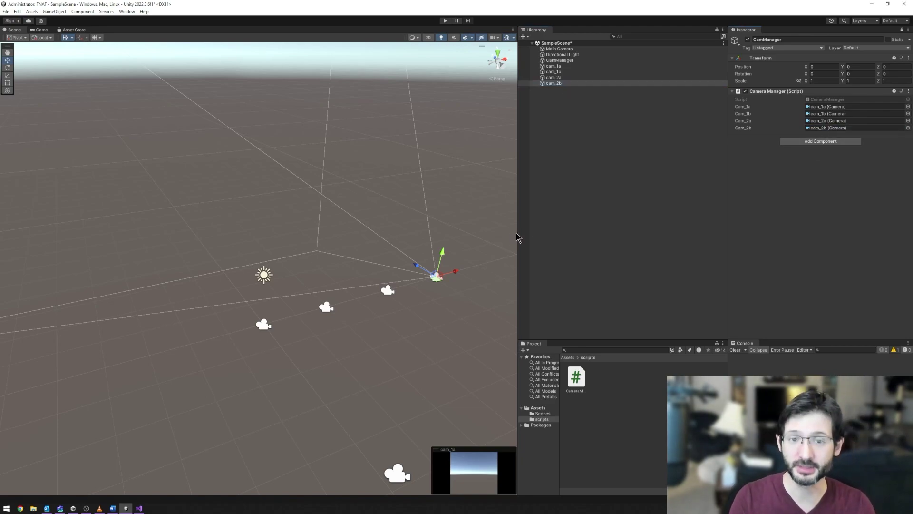
pyautogui.click(902, 29)
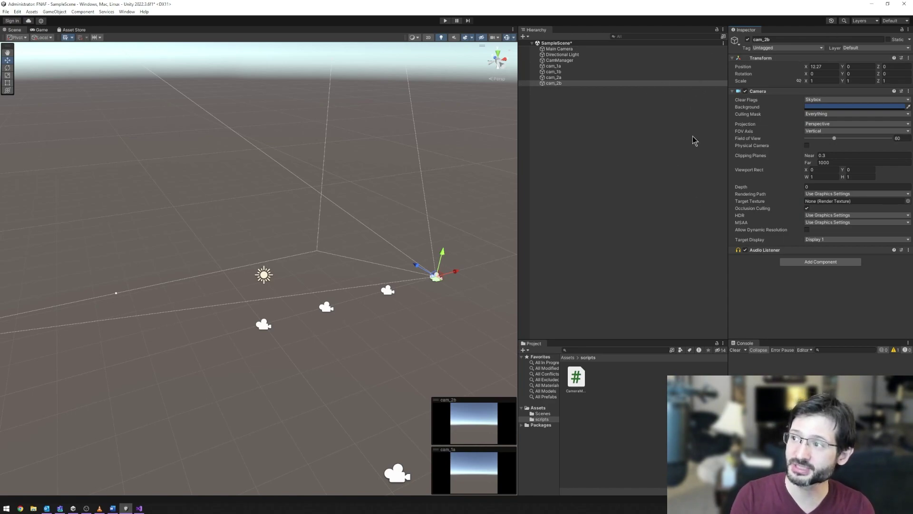
pyautogui.click(559, 60)
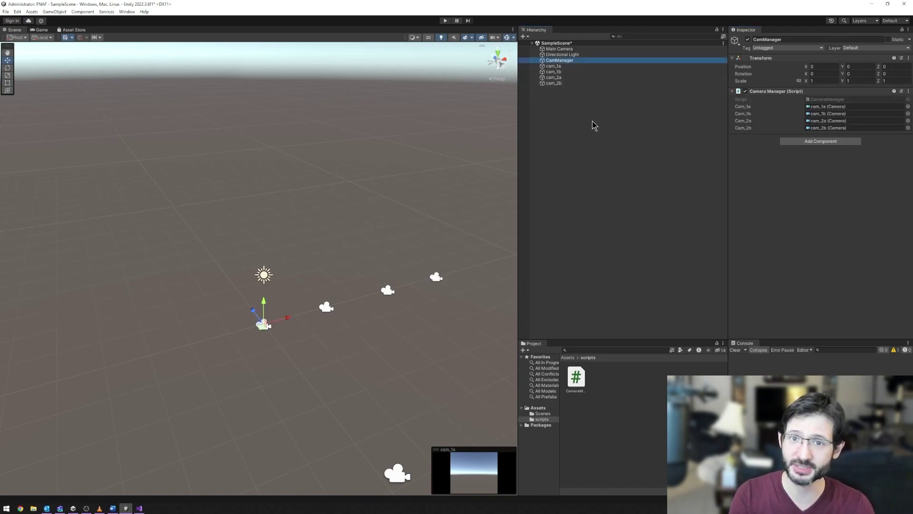
pyautogui.click(554, 66)
pyautogui.click(555, 84)
pyautogui.click(555, 78)
pyautogui.click(554, 72)
pyautogui.click(554, 66)
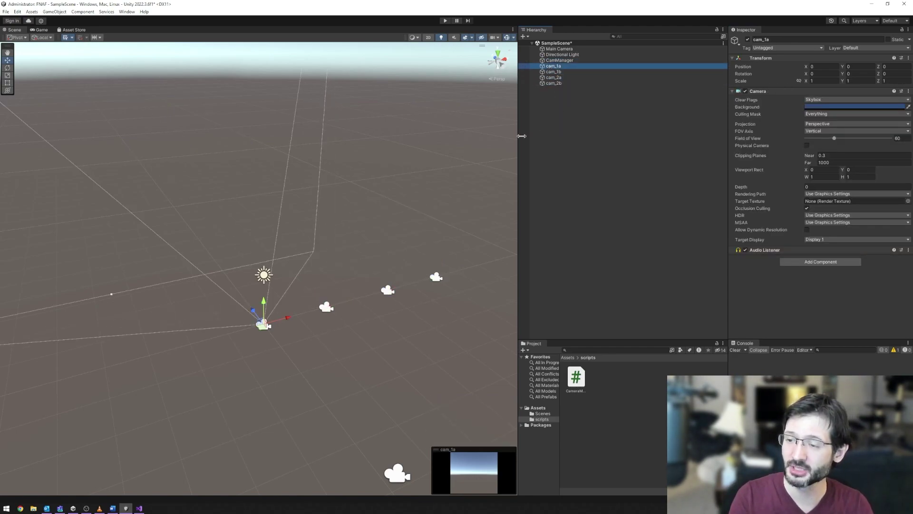
pyautogui.click(555, 83)
pyautogui.click(554, 77)
pyautogui.click(554, 66)
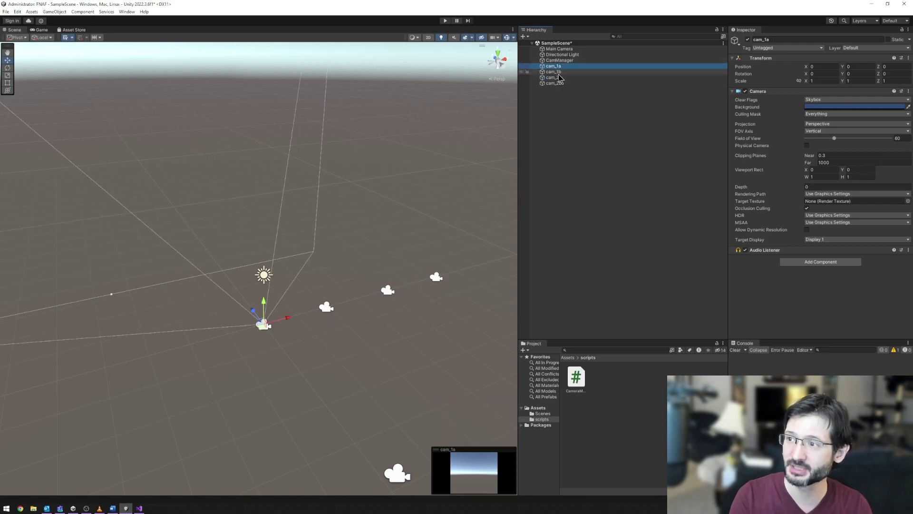
pyautogui.click(558, 78)
pyautogui.click(560, 84)
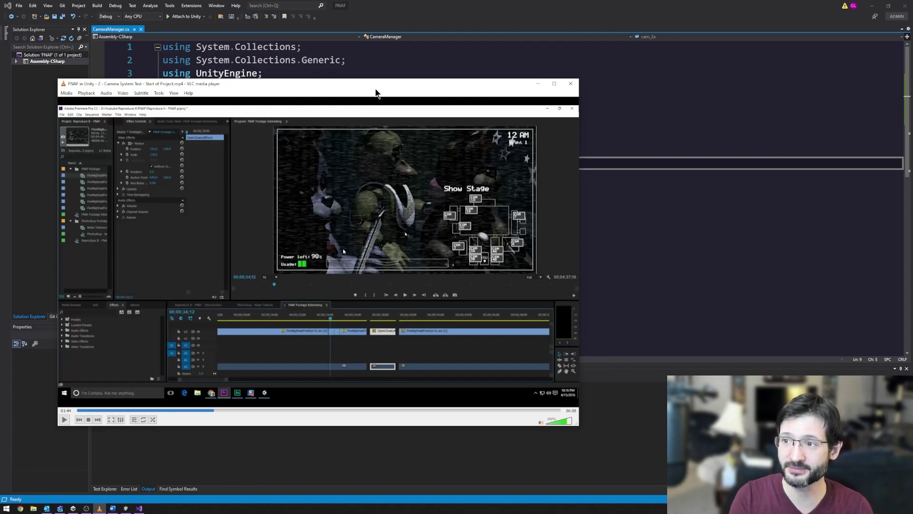
pyautogui.moveTo(414, 90); pyautogui.dragTo(0, 128)
pyautogui.click(314, 176)
pyautogui.hotkey('alt', 'Tab')
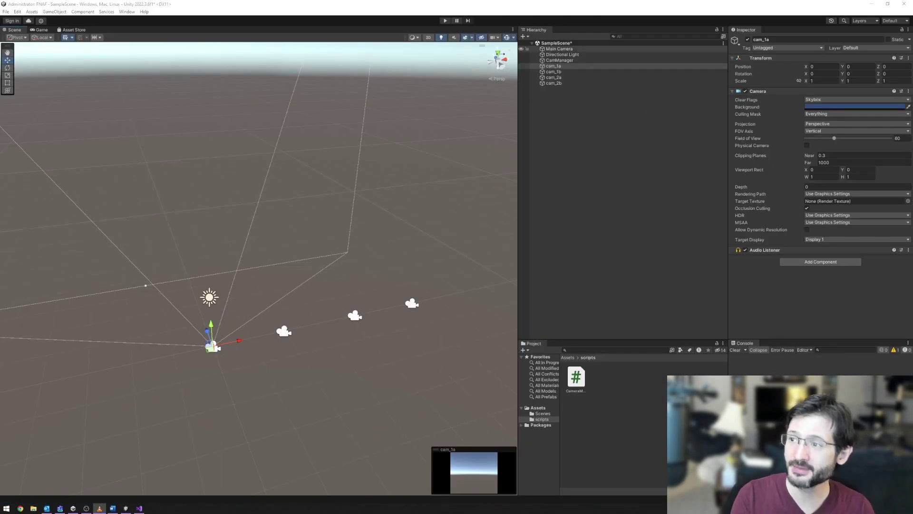
pyautogui.click(553, 83)
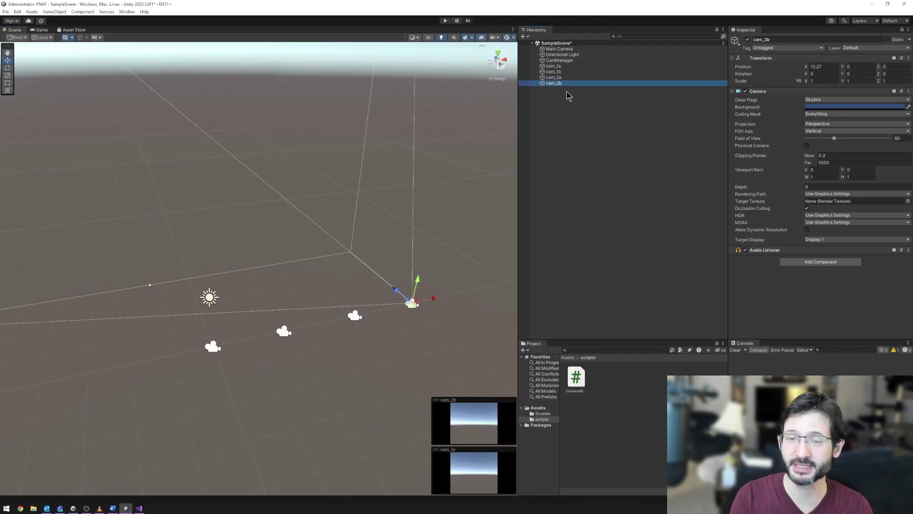
pyautogui.click(592, 159)
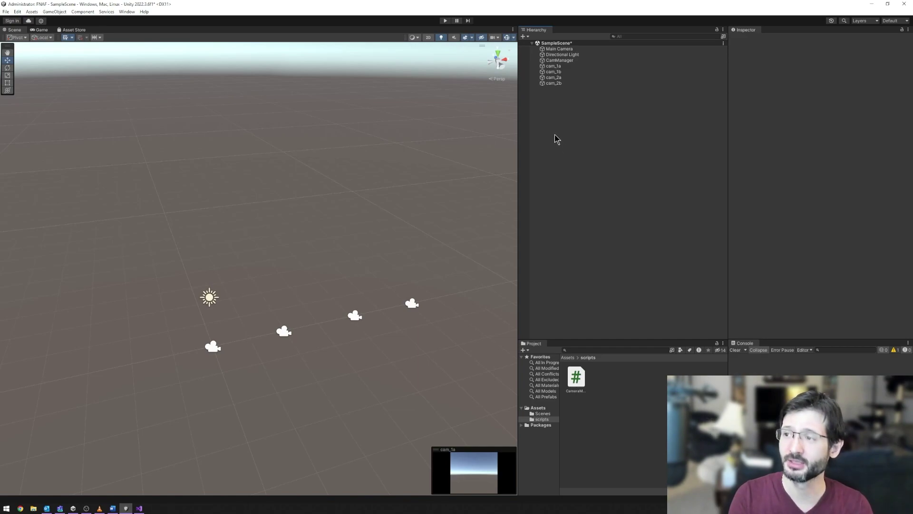
# - Drag the selected cameras cam_1a through cam_2b onto CamManager, then collapse it
pyautogui.click(553, 67)
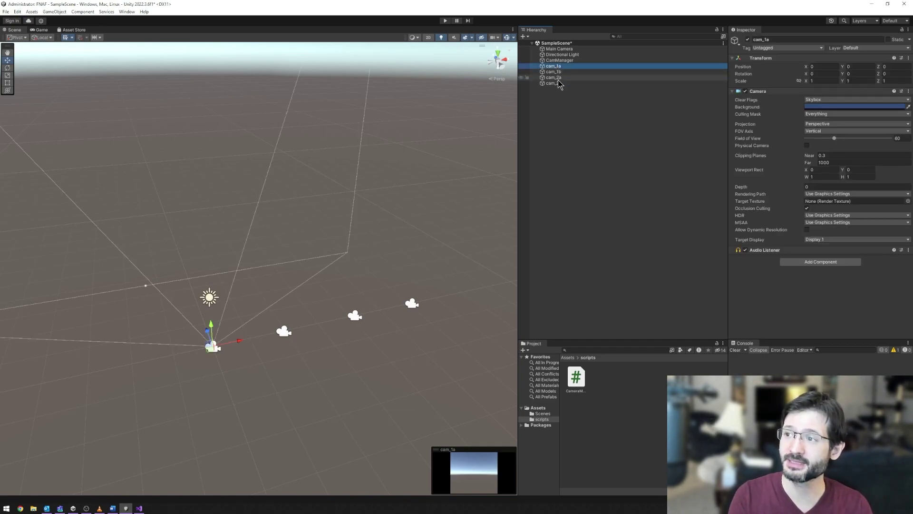
pyautogui.keyDown('shift'); pyautogui.click(558, 84); pyautogui.keyUp('shift')
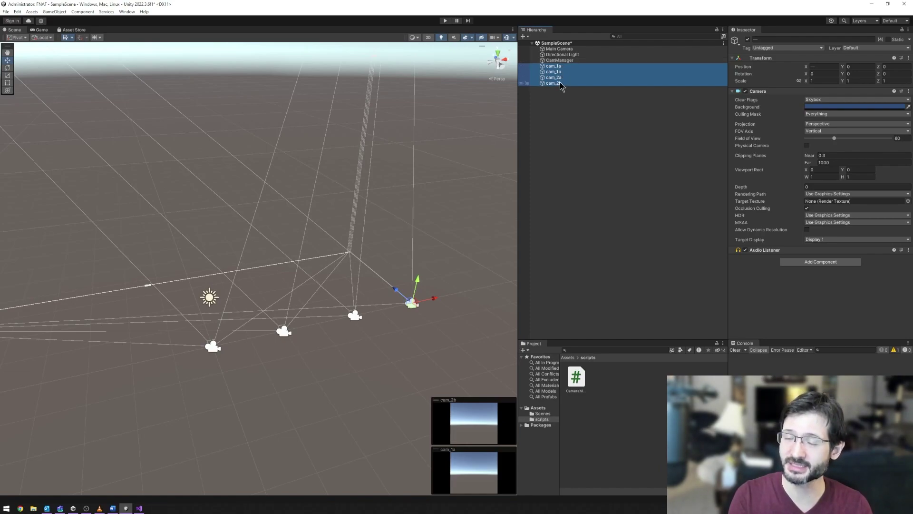
pyautogui.click(563, 106)
pyautogui.click(554, 65)
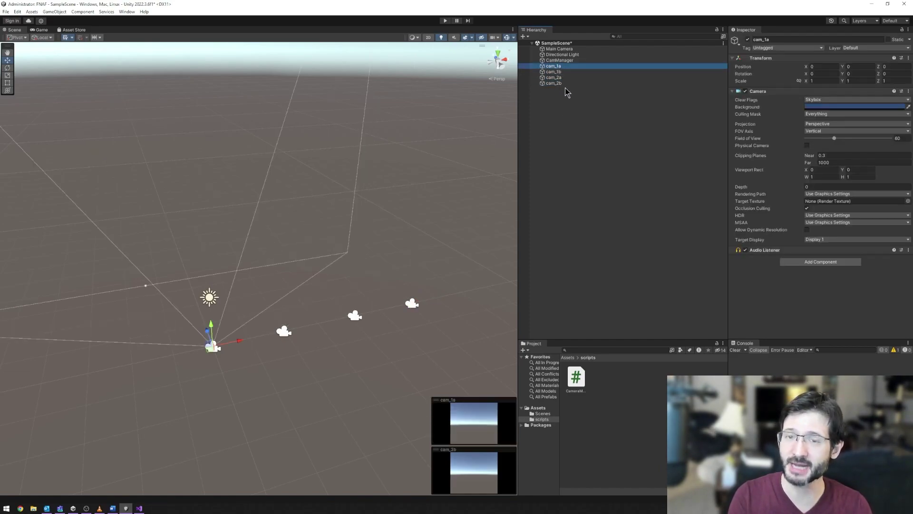
pyautogui.keyDown('shift'); pyautogui.click(553, 83); pyautogui.keyUp('shift')
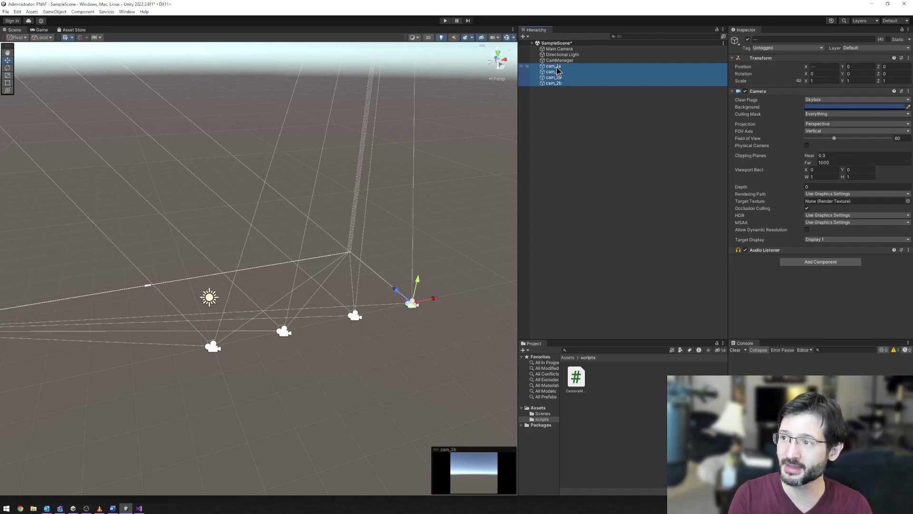
pyautogui.moveTo(560, 63); pyautogui.dragTo(560, 60)
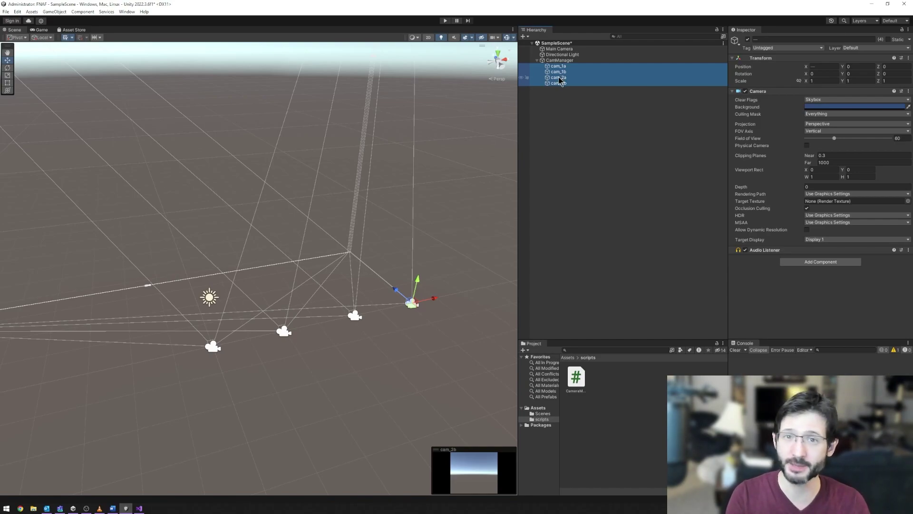
pyautogui.click(537, 60)
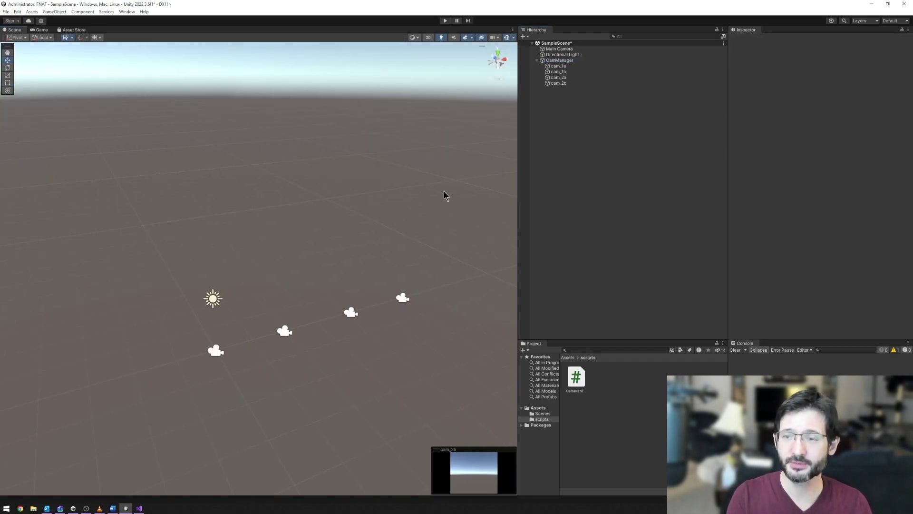
# - Create a new Plane from GameObject > 3D Object and select it
pyautogui.click(54, 12)
pyautogui.moveTo(66, 44)
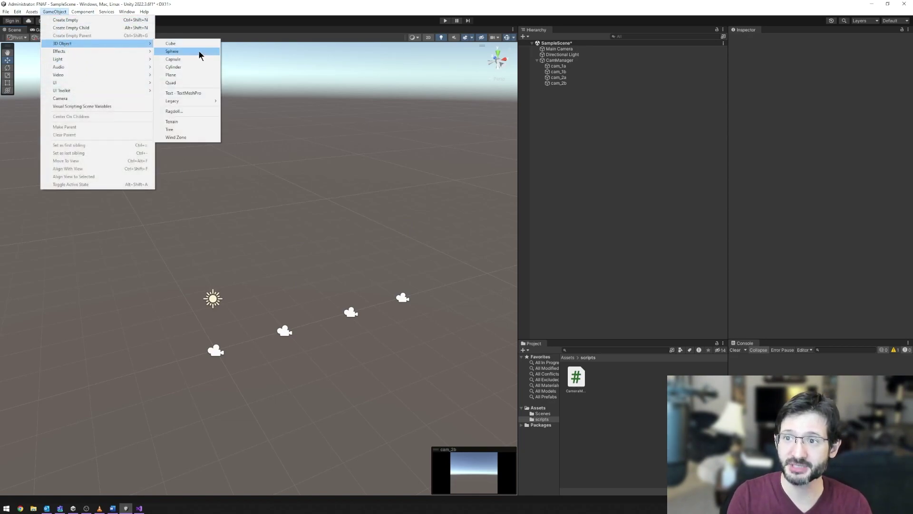
pyautogui.click(183, 75)
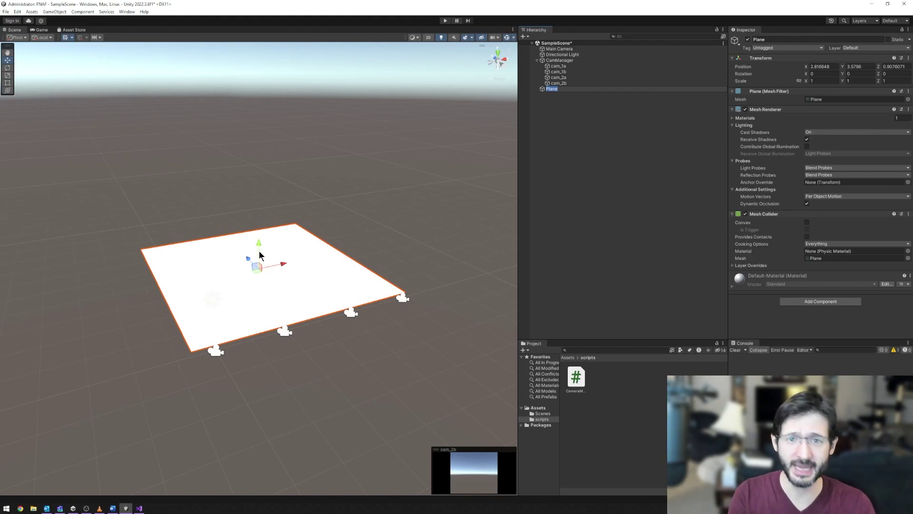
pyautogui.click(566, 98)
pyautogui.click(560, 90)
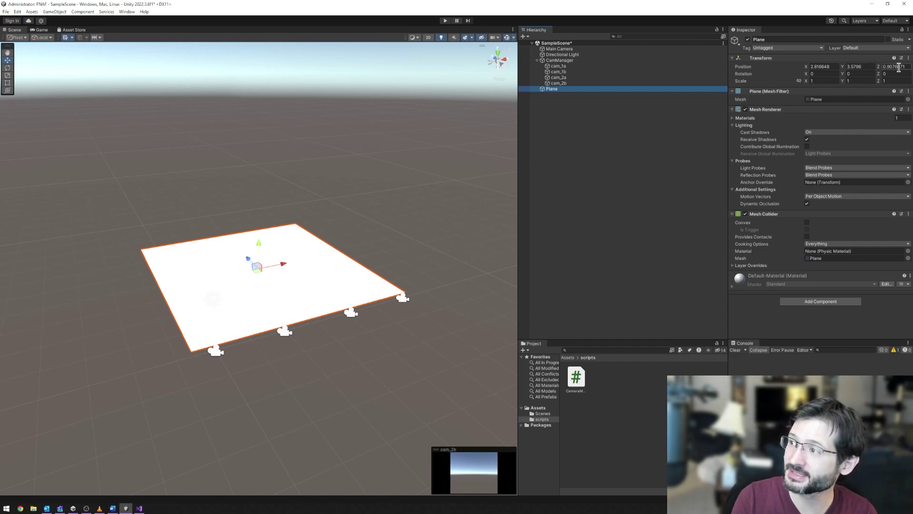
# - Set the plane's position to 0, 0, 0 and reset its Transform
pyautogui.click(828, 67)
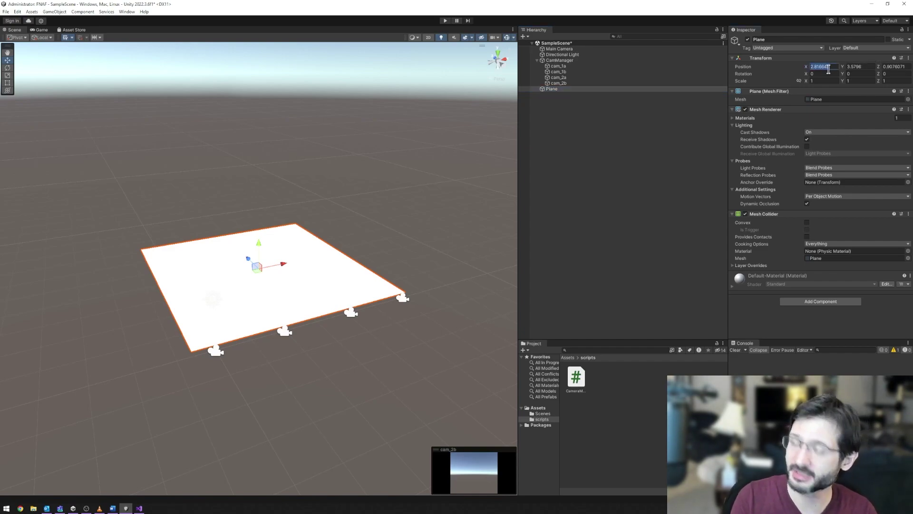
pyautogui.write('0')
pyautogui.click(856, 68)
pyautogui.write('0')
pyautogui.click(896, 67)
pyautogui.write('0')
pyautogui.click(909, 58)
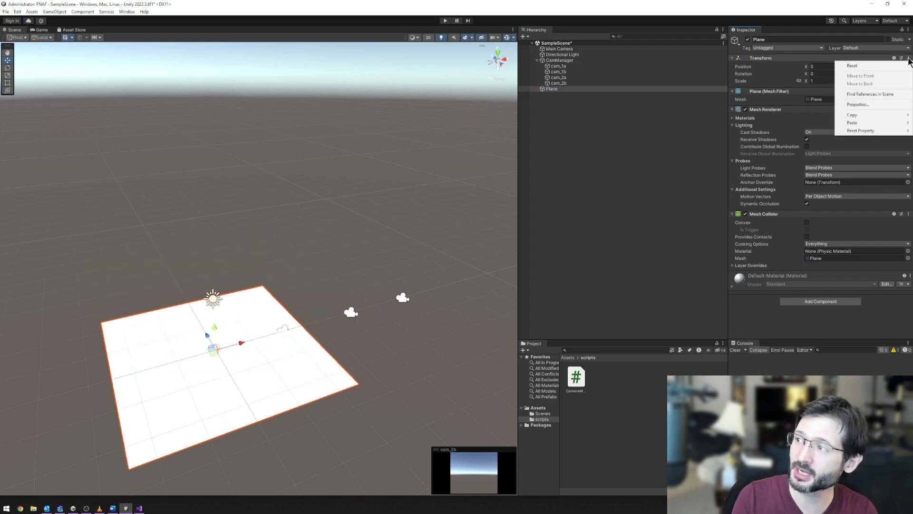
pyautogui.click(852, 66)
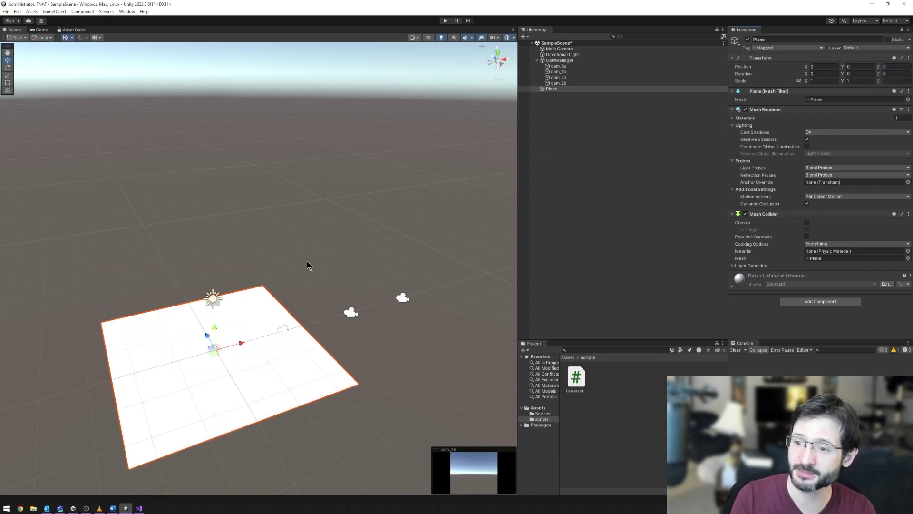
# - Move the plane along X to 6.51 and scale it to about 3.47
pyautogui.keyDown('alt'); pyautogui.moveTo(305, 259); pyautogui.dragTo(229, 314); pyautogui.keyUp('alt')
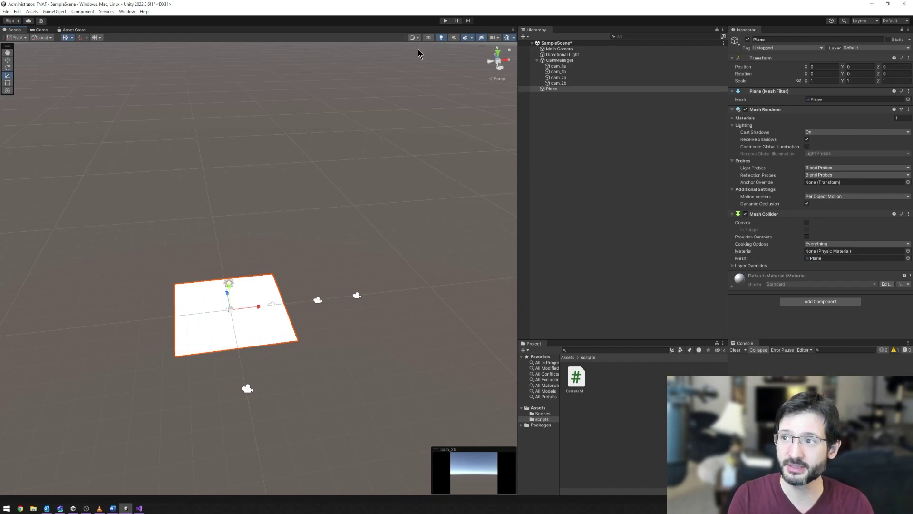
pyautogui.press('w')
pyautogui.press('e')
pyautogui.press('r')
pyautogui.moveTo(256, 307); pyautogui.dragTo(396, 302)
pyautogui.press('e')
pyautogui.press('r')
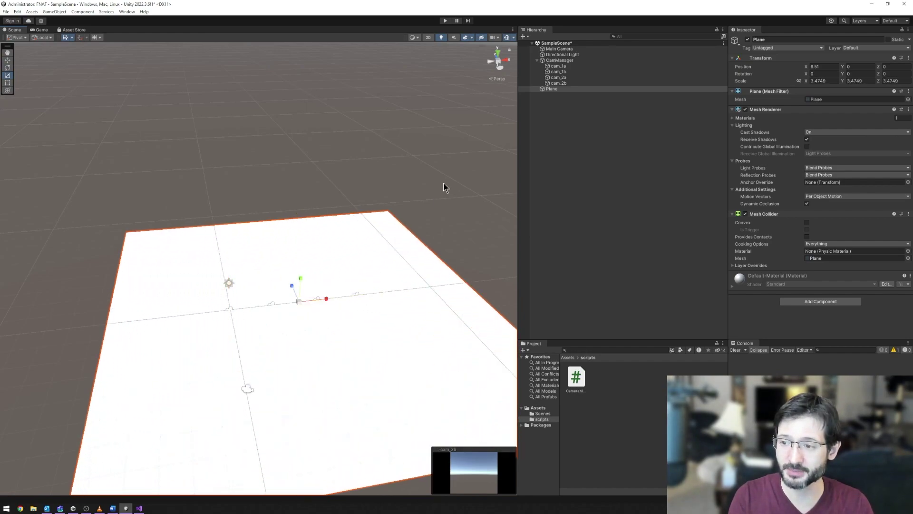
pyautogui.click(445, 188)
pyautogui.moveTo(445, 188); pyautogui.dragTo(428, 171, button='right')
pyautogui.moveTo(354, 250); pyautogui.dragTo(339, 329, button='right')
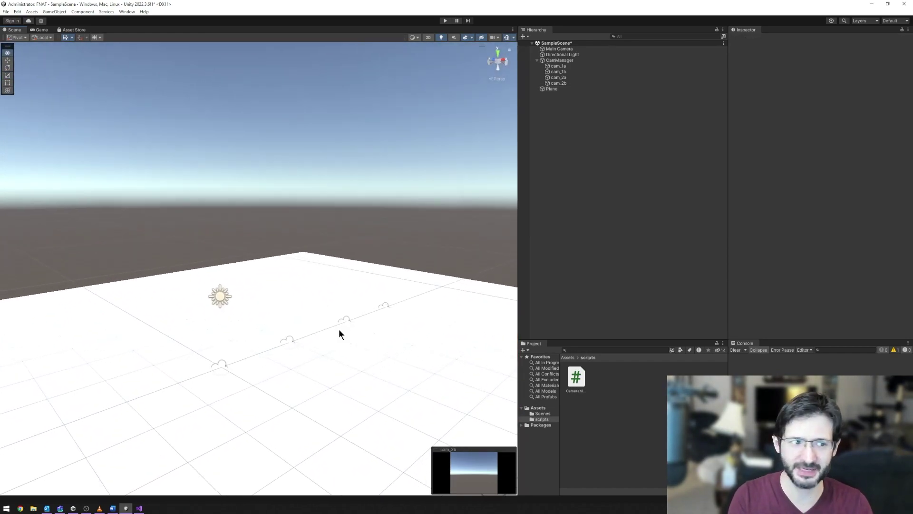
# - Select cam_1a to cam_2b, raise them to Y 4.83 and tilt them down 23.791° on X
pyautogui.click(560, 66)
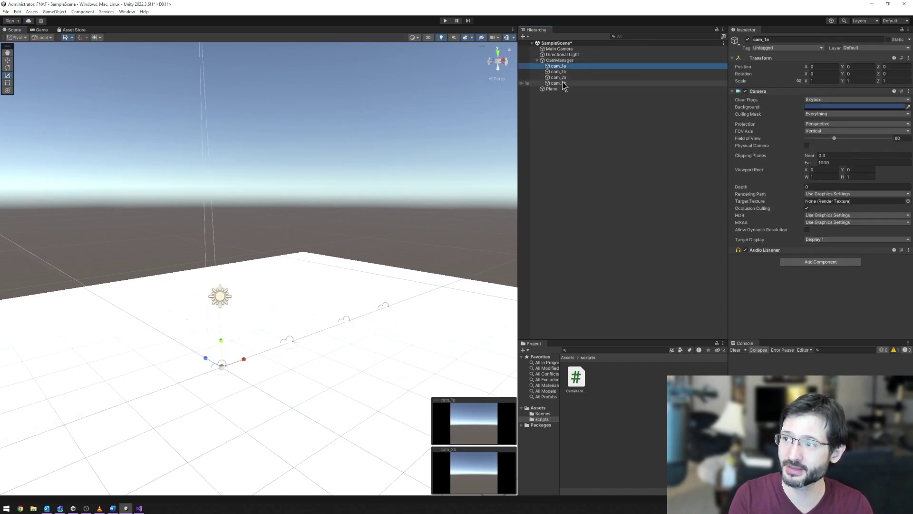
pyautogui.keyDown('shift'); pyautogui.click(559, 83); pyautogui.keyUp('shift')
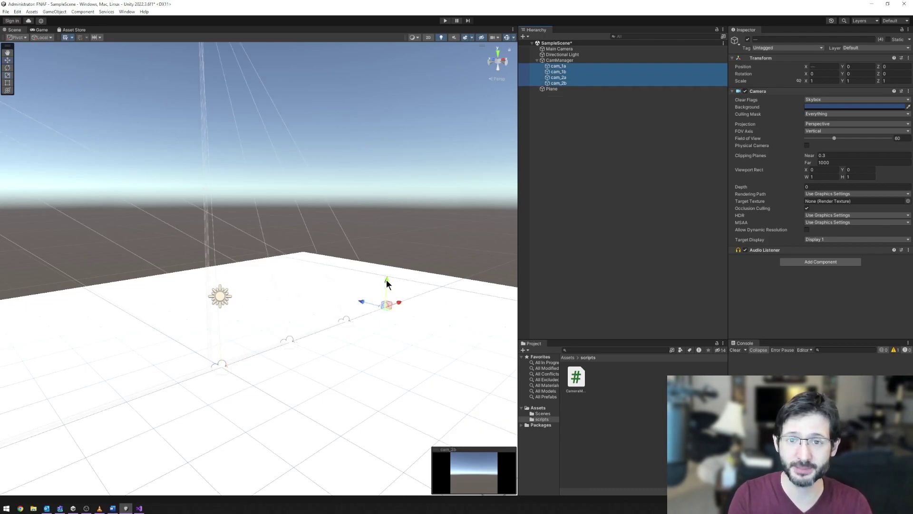
pyautogui.moveTo(386, 278); pyautogui.dragTo(404, 191)
pyautogui.press('e')
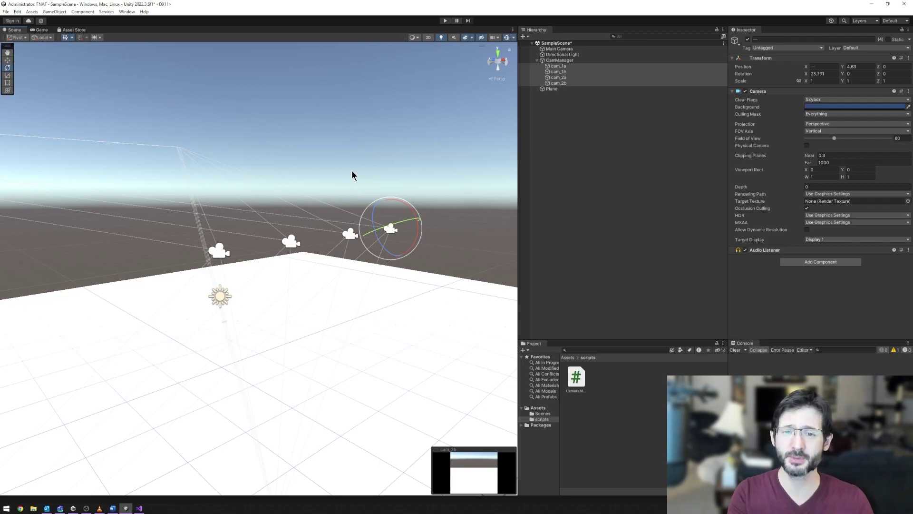
pyautogui.keyDown('alt'); pyautogui.moveTo(353, 175); pyautogui.dragTo(310, 200); pyautogui.keyUp('alt')
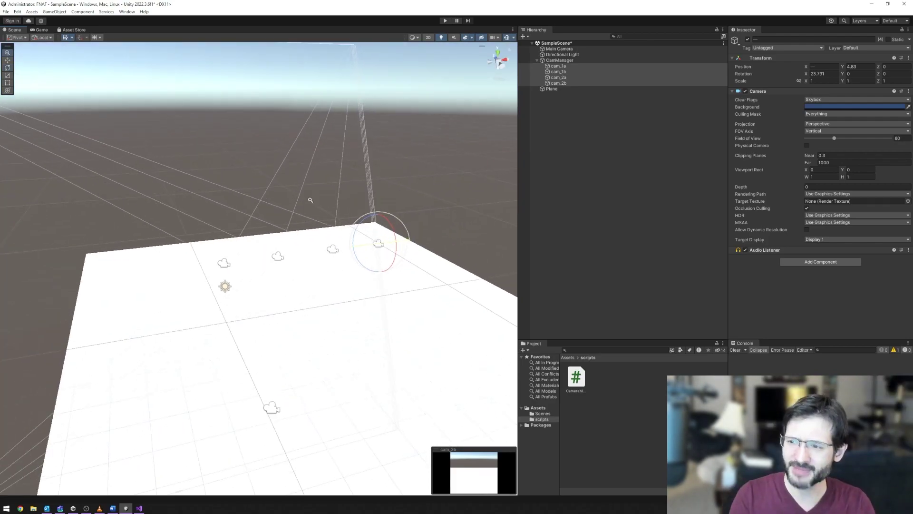
# - Add a new Cube from GameObject > 3D Object to the scene
pyautogui.click(306, 170)
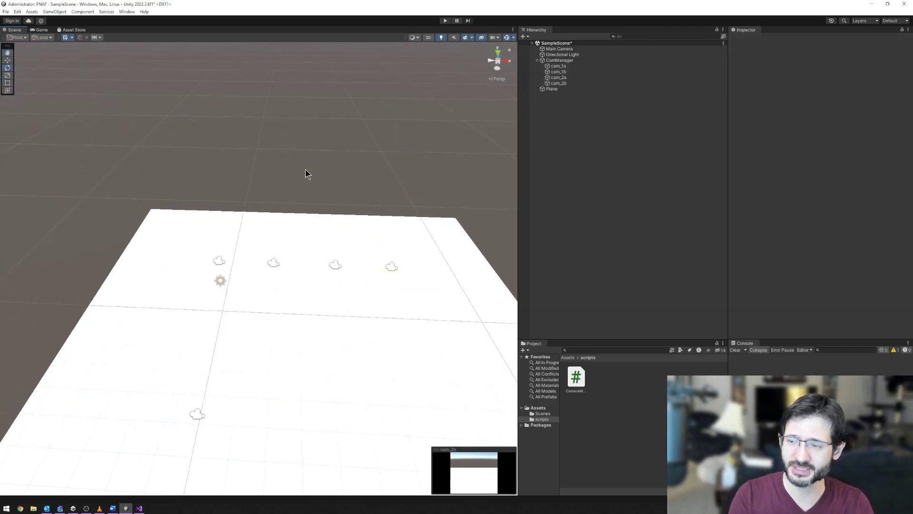
pyautogui.click(55, 11)
pyautogui.moveTo(82, 45)
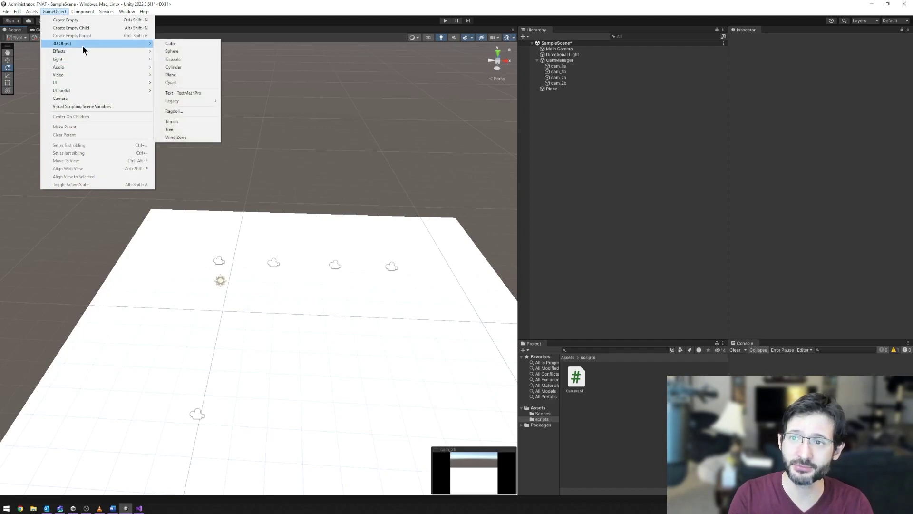
pyautogui.click(198, 45)
pyautogui.keyDown('alt'); pyautogui.moveTo(314, 190); pyautogui.dragTo(313, 218); pyautogui.keyUp('alt')
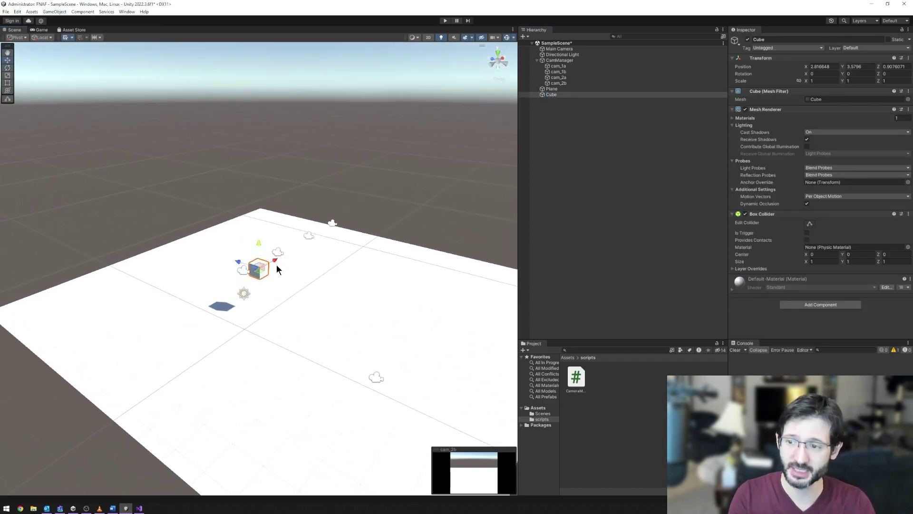
pyautogui.keyDown('alt'); pyautogui.moveTo(272, 265); pyautogui.dragTo(165, 180); pyautogui.keyUp('alt')
# - Scale the cube into a tall, wide wall and raise it onto the plane
pyautogui.press('r')
pyautogui.press('w')
pyautogui.press('r')
pyautogui.press('w')
pyautogui.moveTo(161, 276); pyautogui.dragTo(169, 252)
pyautogui.scroll(-5, 160, 257)
# - Duplicate the wall and place the third wall at the row's right end
pyautogui.hotkey('ctrl', 'd')
pyautogui.hotkey('ctrl', 'd')
pyautogui.press('e')
pyautogui.press('w')
pyautogui.moveTo(236, 233); pyautogui.dragTo(449, 152)
pyautogui.click(449, 152)
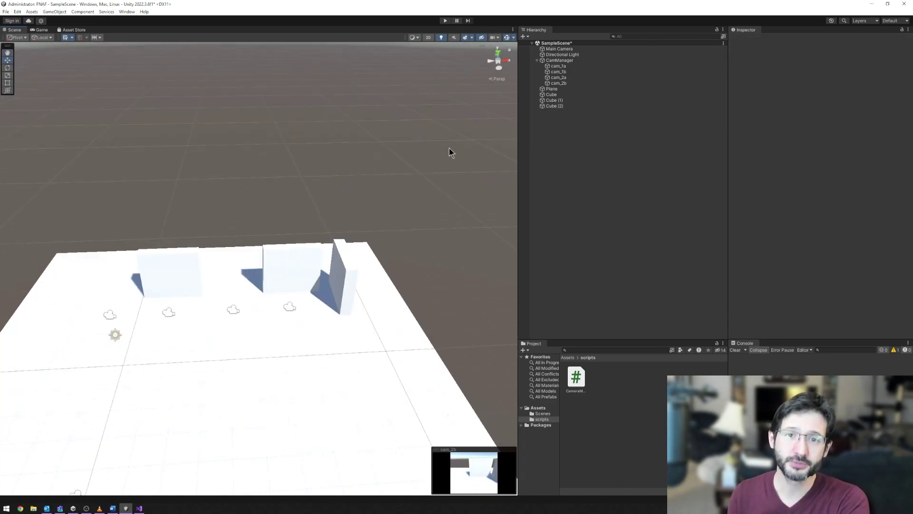